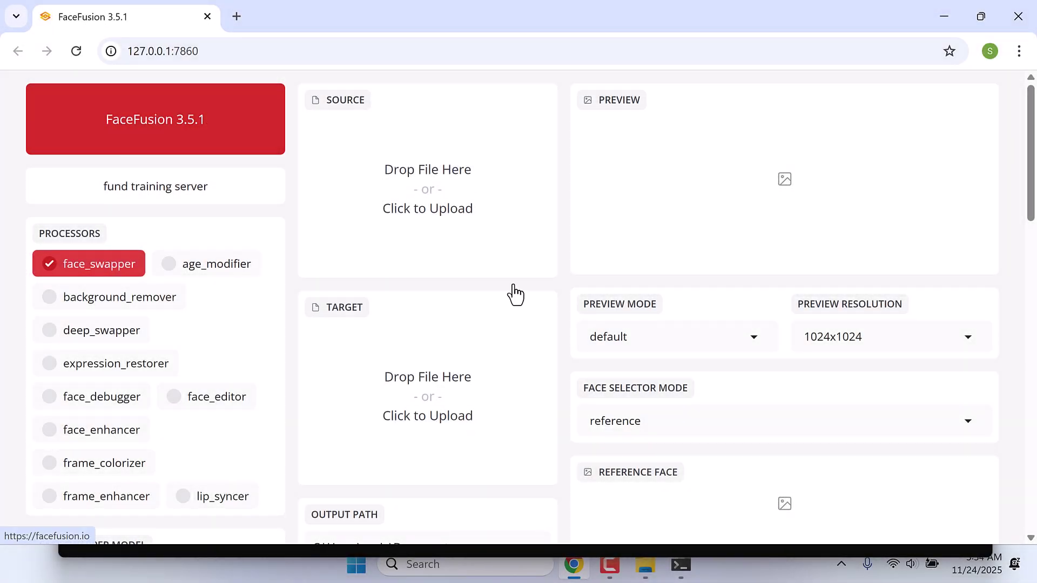
Look at the FaceFusion 3.4.1 install video, then return to the facefusion repository page
{"action": "scroll", "coordinate": [514, 296], "scroll_direction": "down", "scroll_amount": 10}
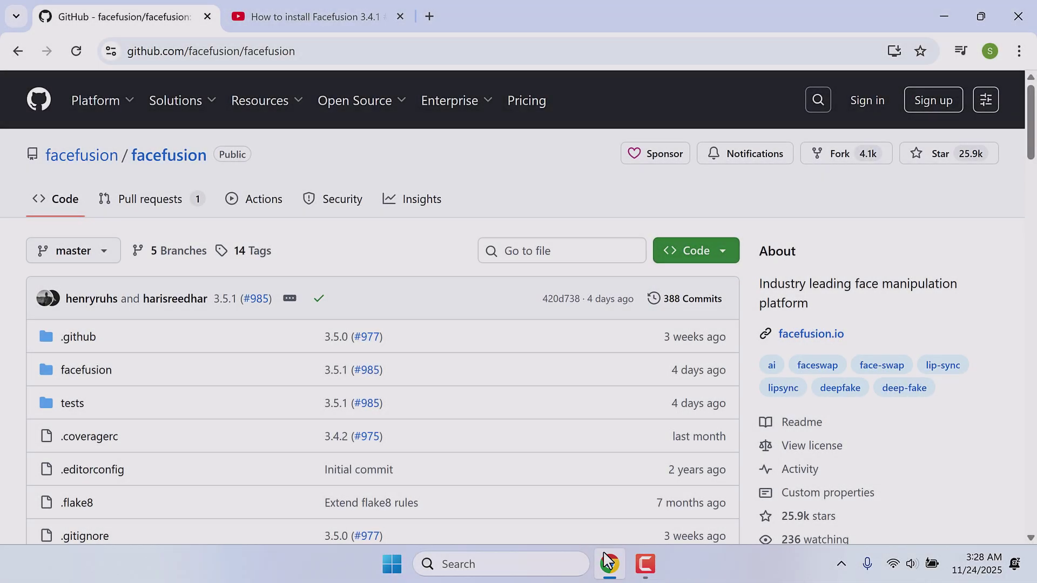
{"action": "scroll", "coordinate": [489, 366], "scroll_direction": "down", "scroll_amount": 5}
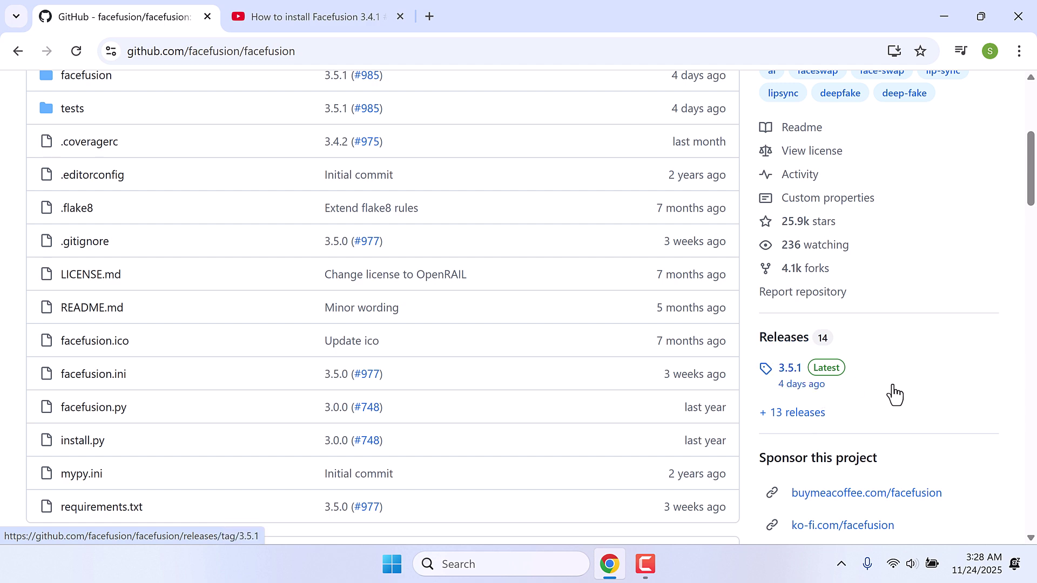
{"action": "left_click", "coordinate": [333, 12]}
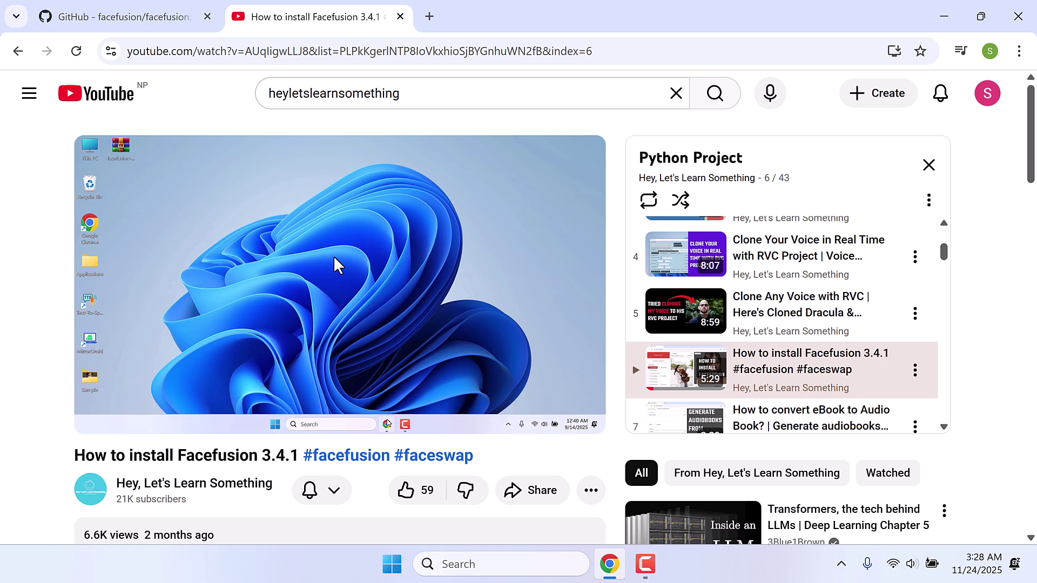
{"action": "left_click", "coordinate": [125, 27]}
{"action": "scroll", "coordinate": [312, 227], "scroll_direction": "up", "scroll_amount": 5}
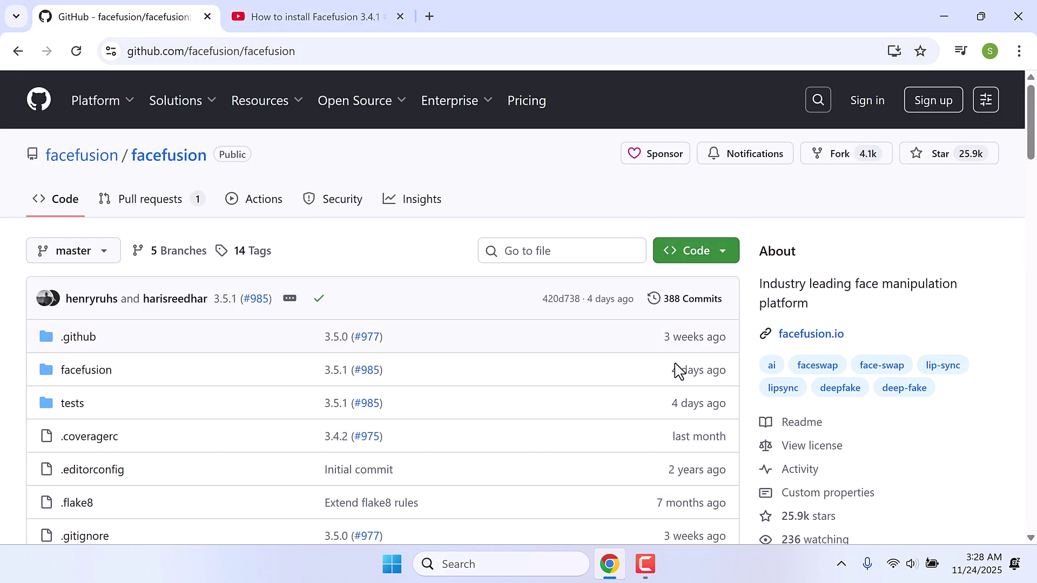
{"action": "scroll", "coordinate": [679, 372], "scroll_direction": "down", "scroll_amount": 1}
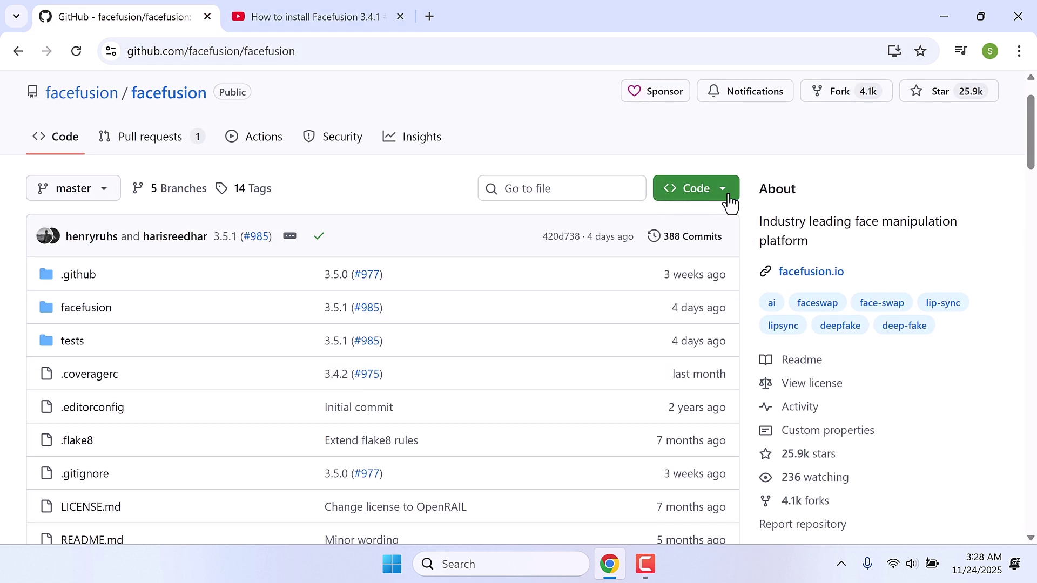
Download the repository as facefusion-master.zip and show it in its folder from the download history
{"action": "left_click", "coordinate": [728, 201]}
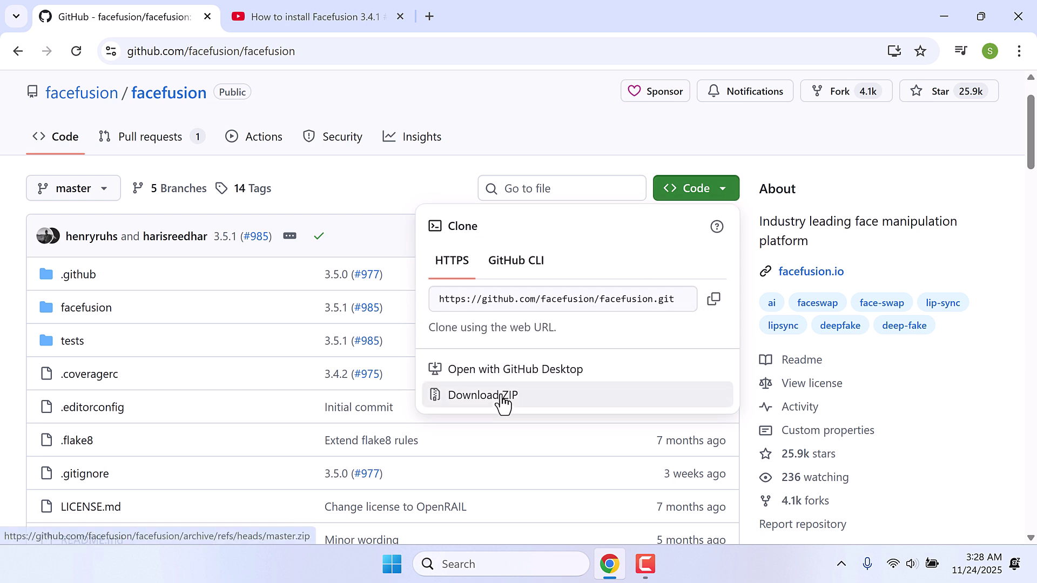
{"action": "left_click", "coordinate": [504, 402]}
{"action": "left_click", "coordinate": [934, 57]}
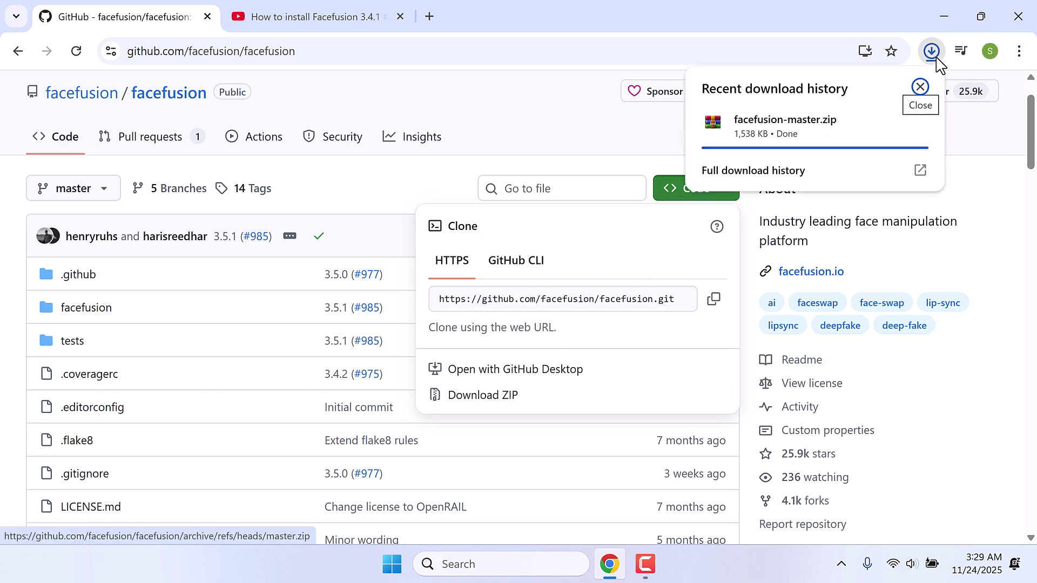
{"action": "left_click", "coordinate": [785, 171]}
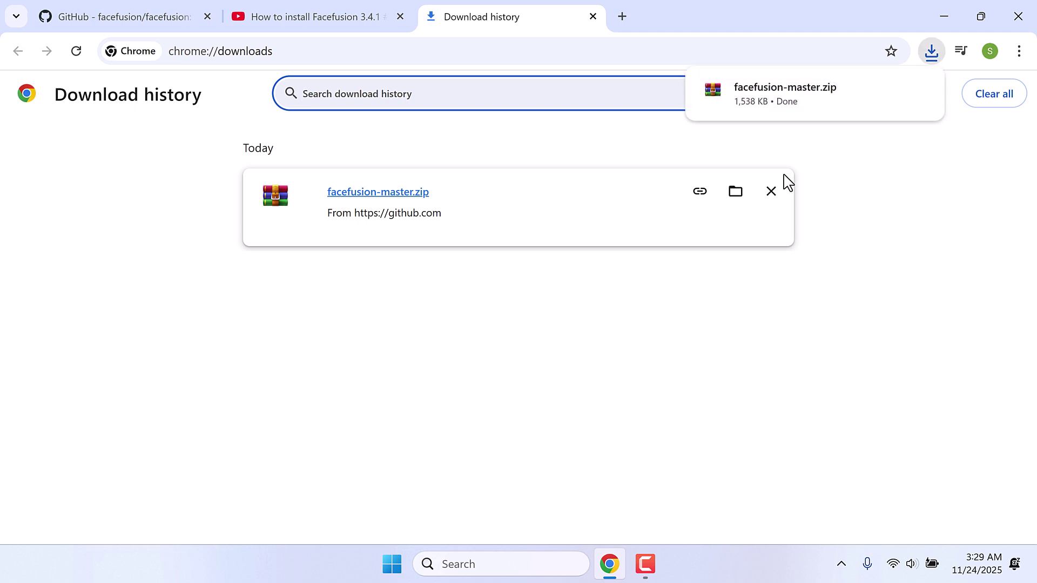
{"action": "left_click", "coordinate": [733, 198]}
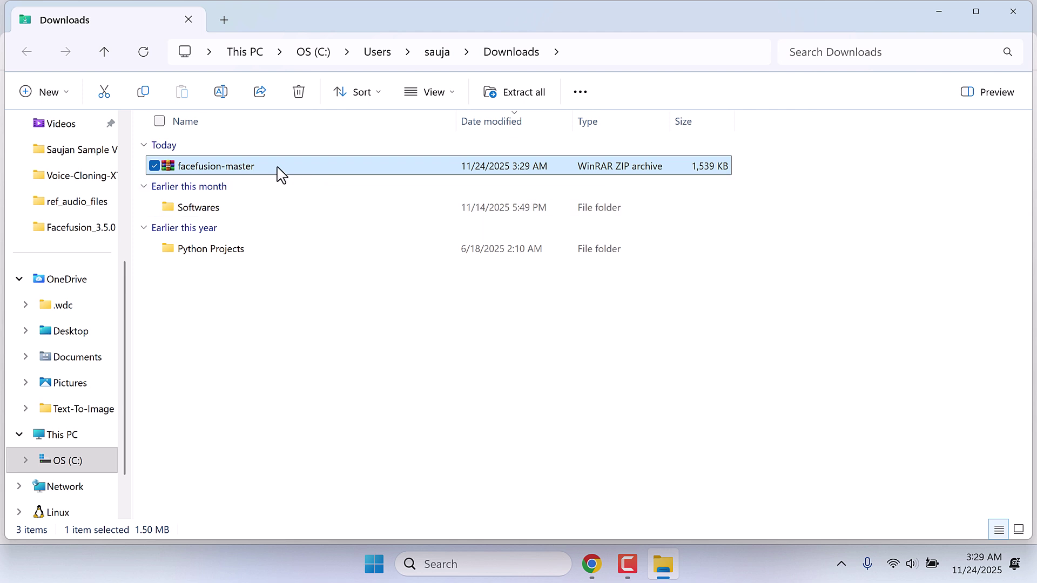
{"action": "left_click", "coordinate": [941, 12]}
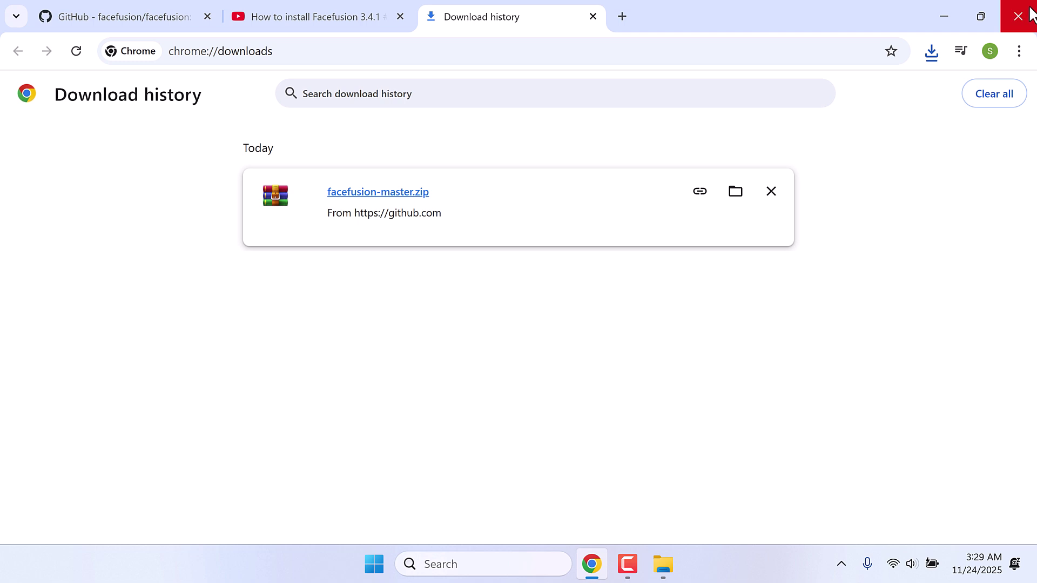
Close Chrome, paste the facefusion-master archive onto the desktop and place the Facefusion-master folder beside it
{"action": "left_click", "coordinate": [1031, 10]}
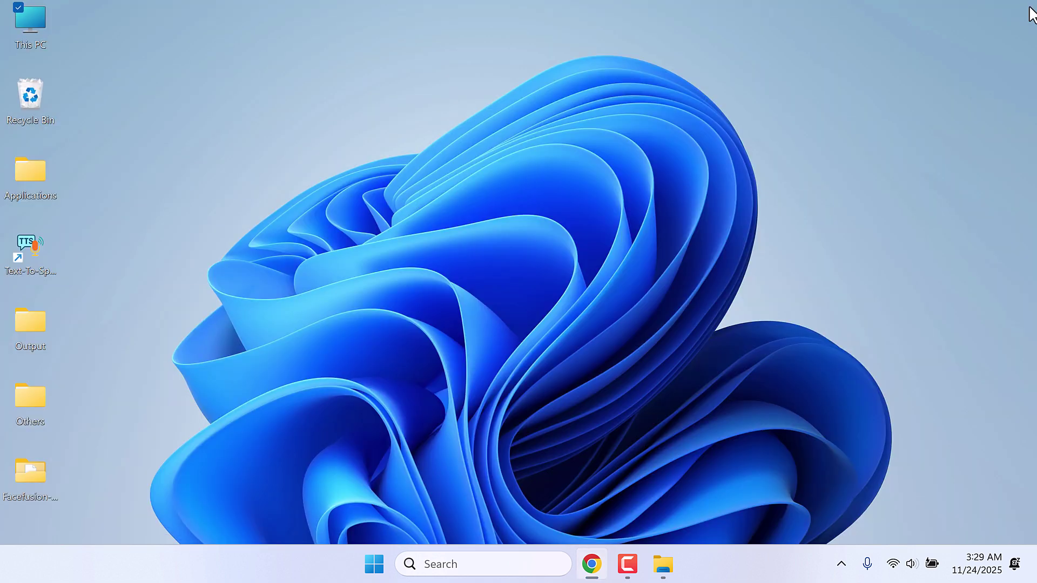
{"action": "right_click", "coordinate": [196, 82]}
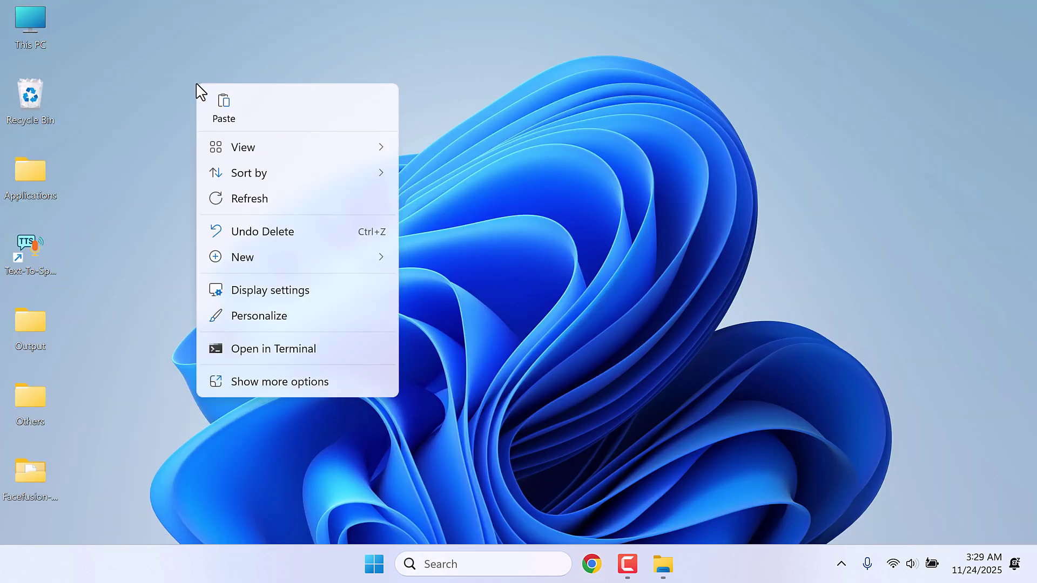
{"action": "left_click", "coordinate": [224, 109]}
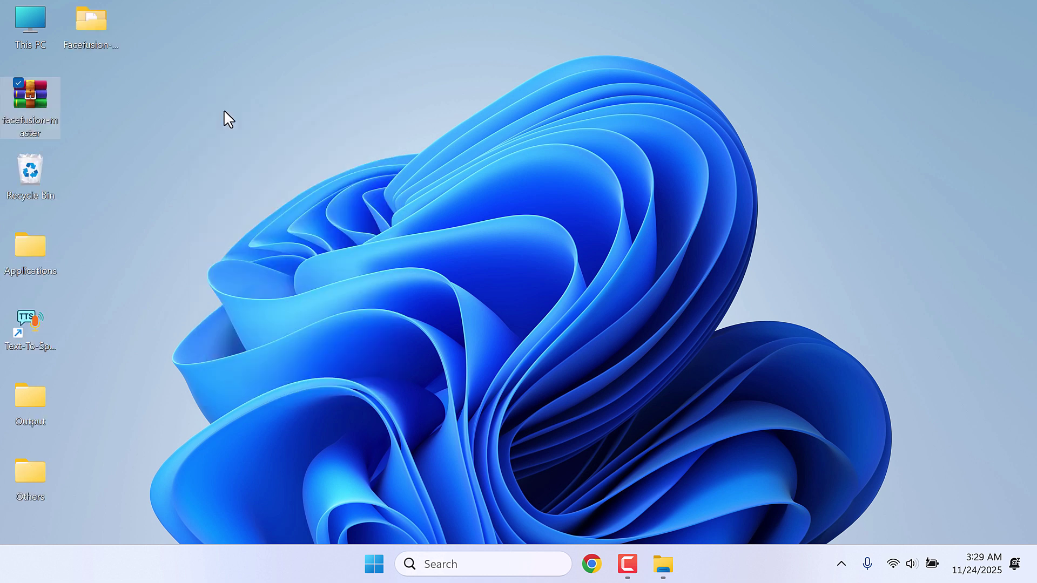
{"action": "left_click_drag", "start_coordinate": [57, 110], "coordinate": [386, 84]}
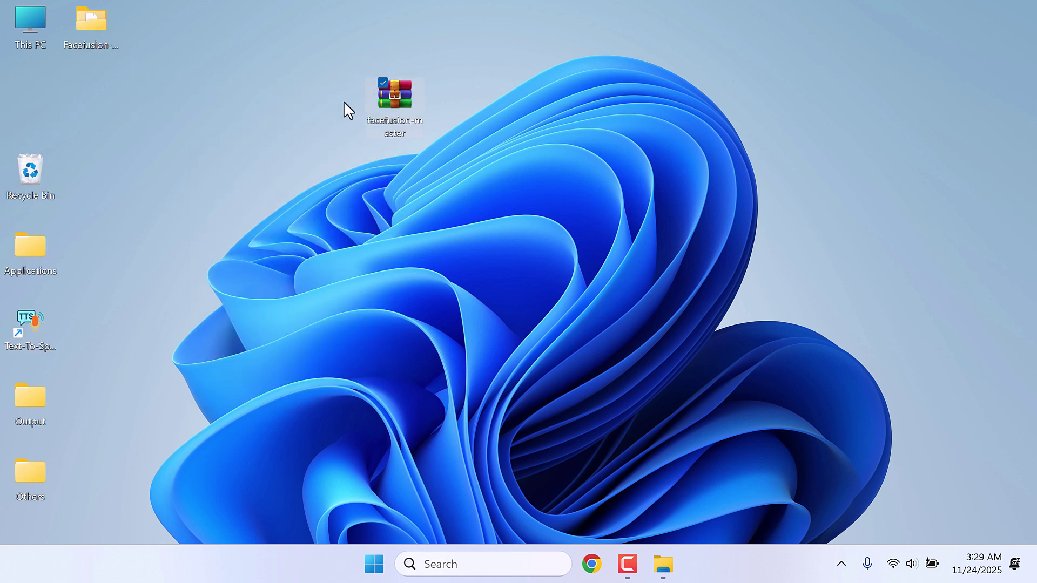
{"action": "left_click_drag", "start_coordinate": [84, 44], "coordinate": [260, 133]}
Rename the Facefusion-master folder to Facefusion-3.4.1
{"action": "left_click", "coordinate": [273, 135]}
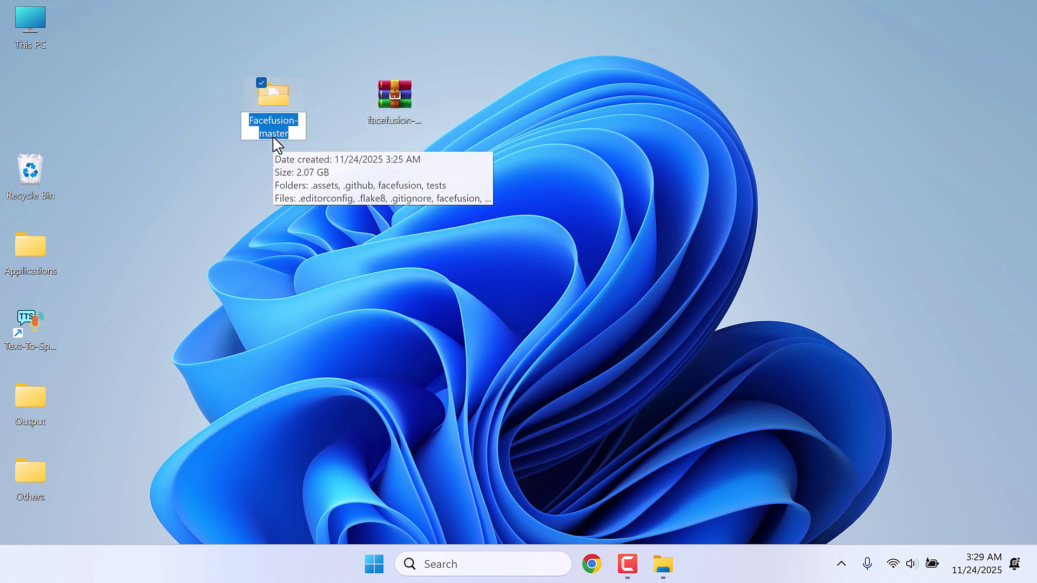
{"action": "left_click", "coordinate": [301, 122]}
{"action": "left_click_drag", "start_coordinate": [301, 122], "coordinate": [301, 145]}
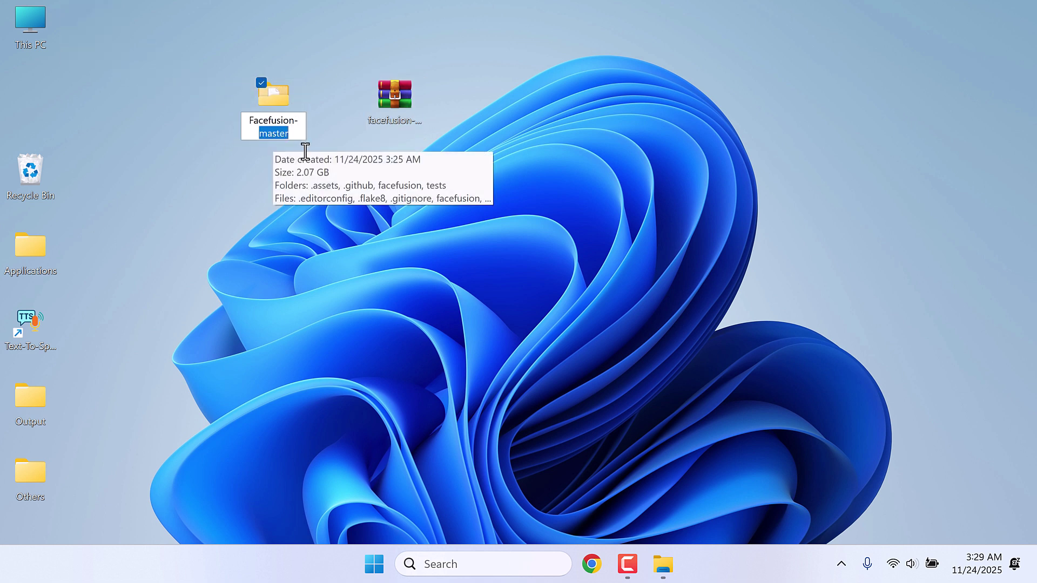
{"action": "type", "text": "3.41."}
{"action": "key", "text": "Return"}
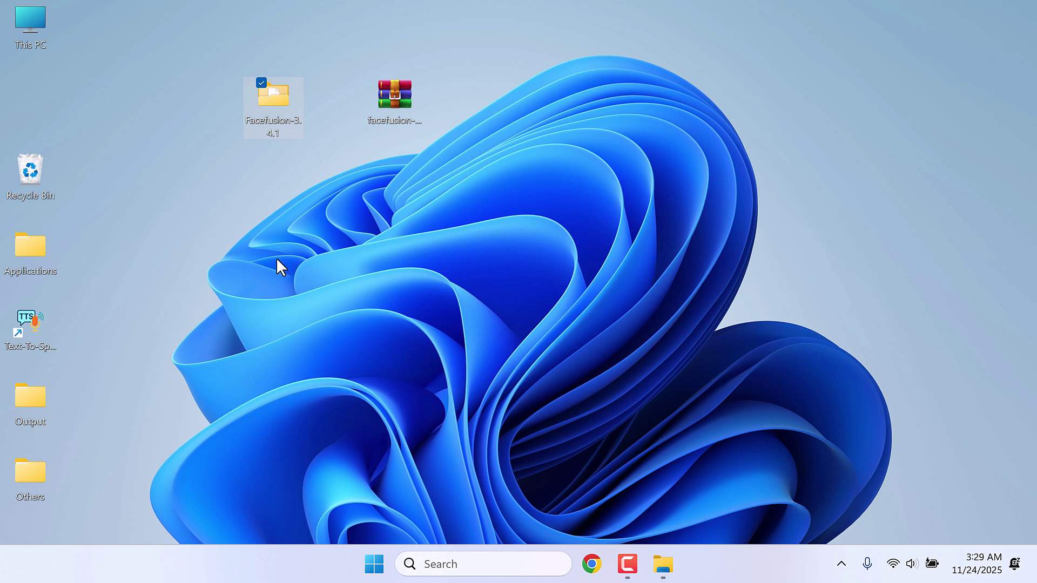
Launch Anaconda Prompt from a Start search for 'anaconda' and run 'conda activate facefusion'
{"action": "left_click", "coordinate": [374, 566]}
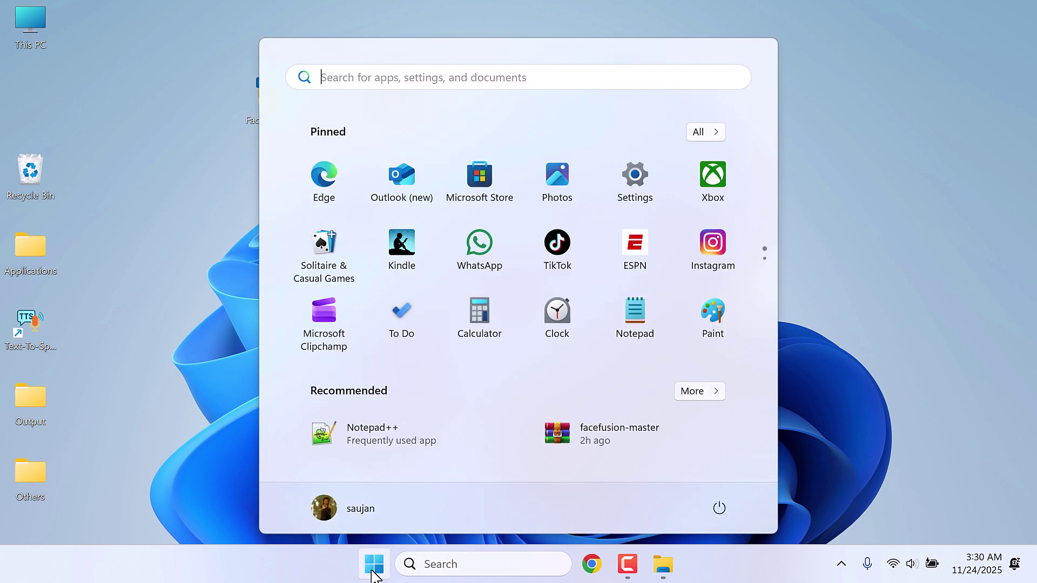
{"action": "type", "text": "anaconda"}
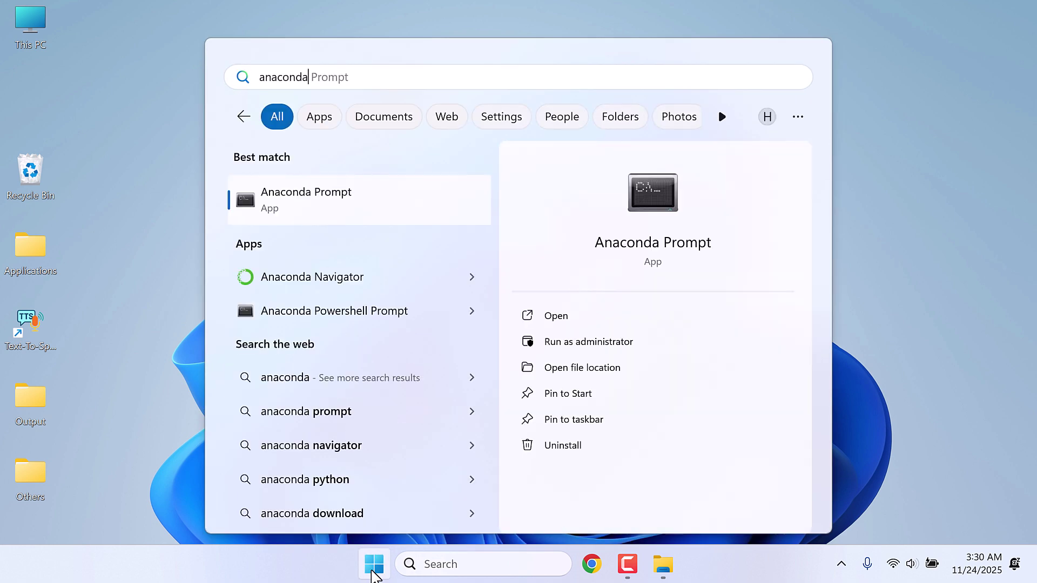
{"action": "left_click", "coordinate": [374, 567]}
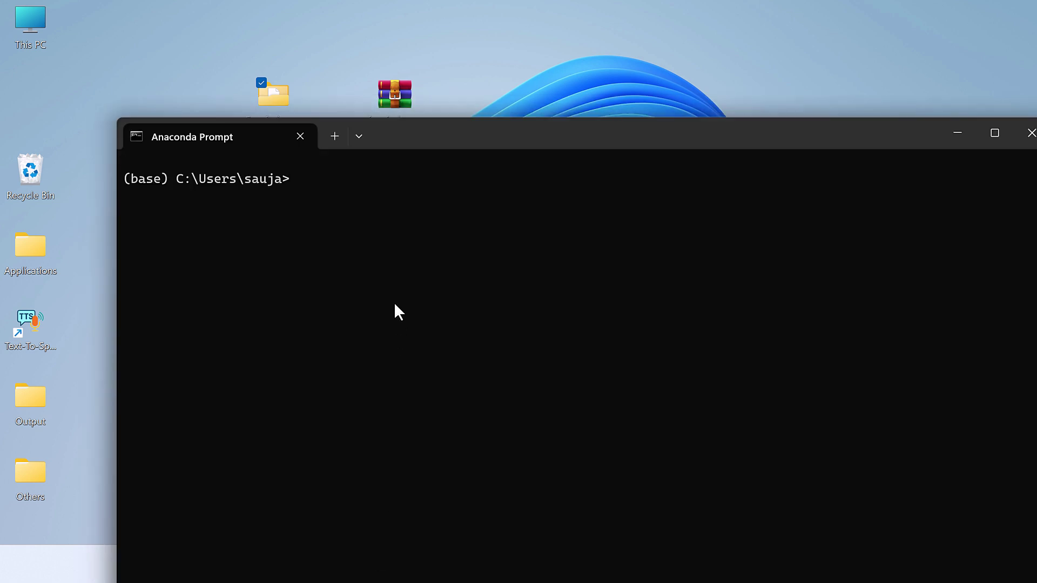
{"action": "type", "text": "conda activate facefusi"}
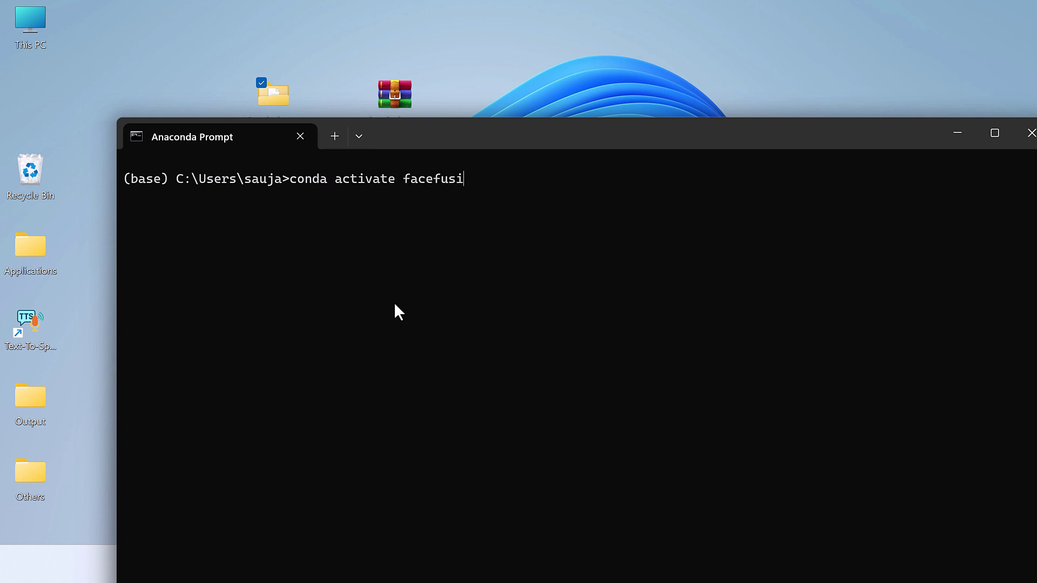
{"action": "type", "text": "on"}
{"action": "key", "text": "Return"}
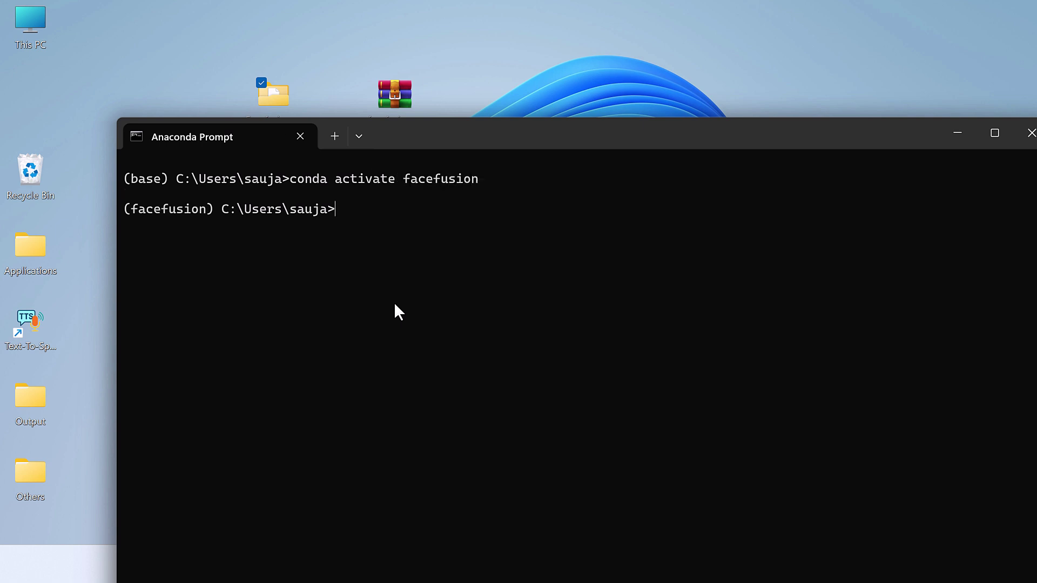
Copy the Facefusion-3.4.1 folder path and cd into it in Anaconda Prompt
{"action": "double_click", "coordinate": [277, 99]}
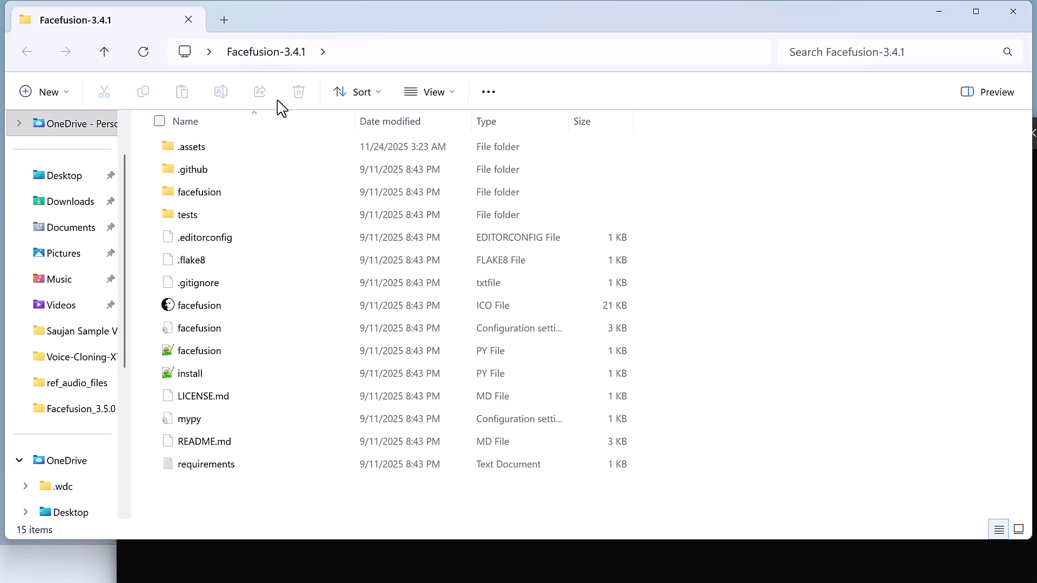
{"action": "right_click", "coordinate": [342, 55]}
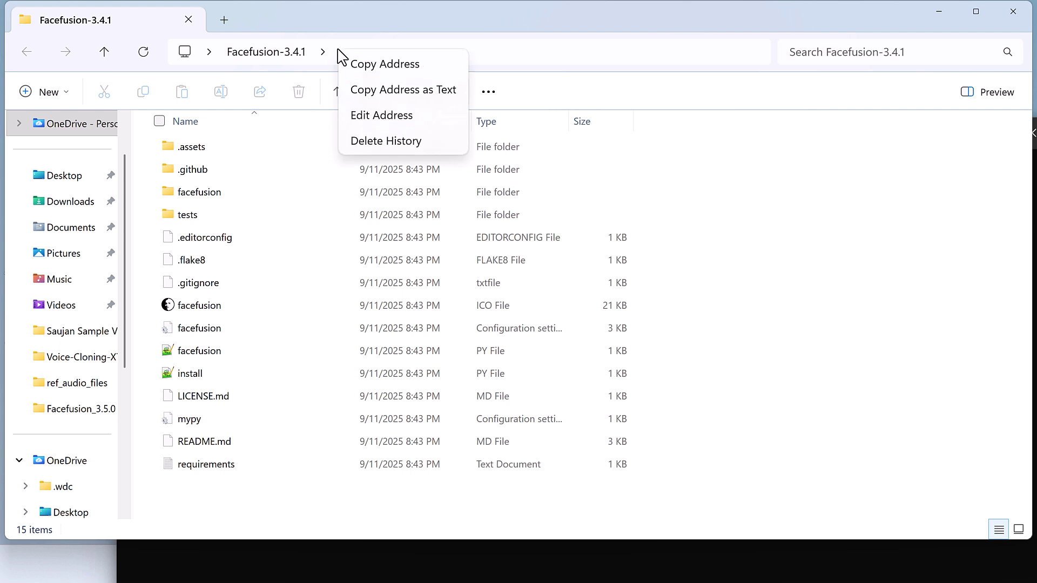
{"action": "left_click", "coordinate": [372, 67]}
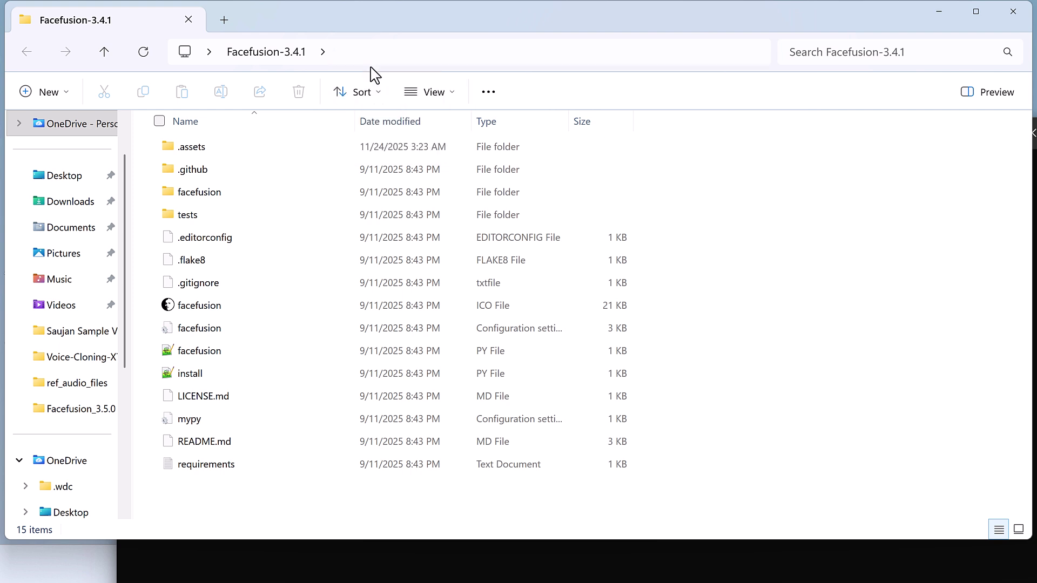
{"action": "left_click", "coordinate": [940, 12]}
{"action": "type", "text": "cd"}
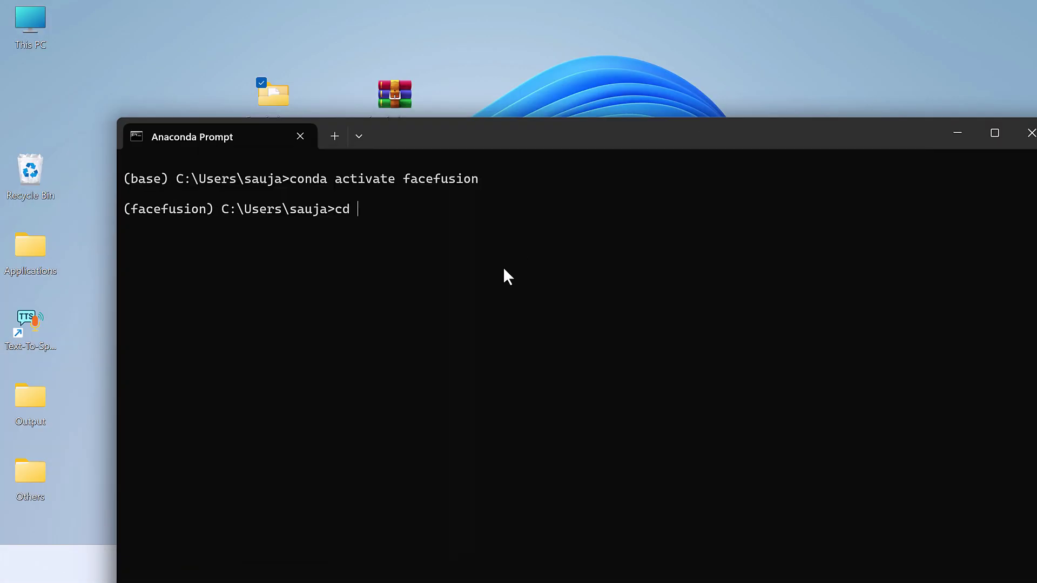
{"action": "key", "text": "ctrl+v"}
{"action": "key", "text": "Return"}
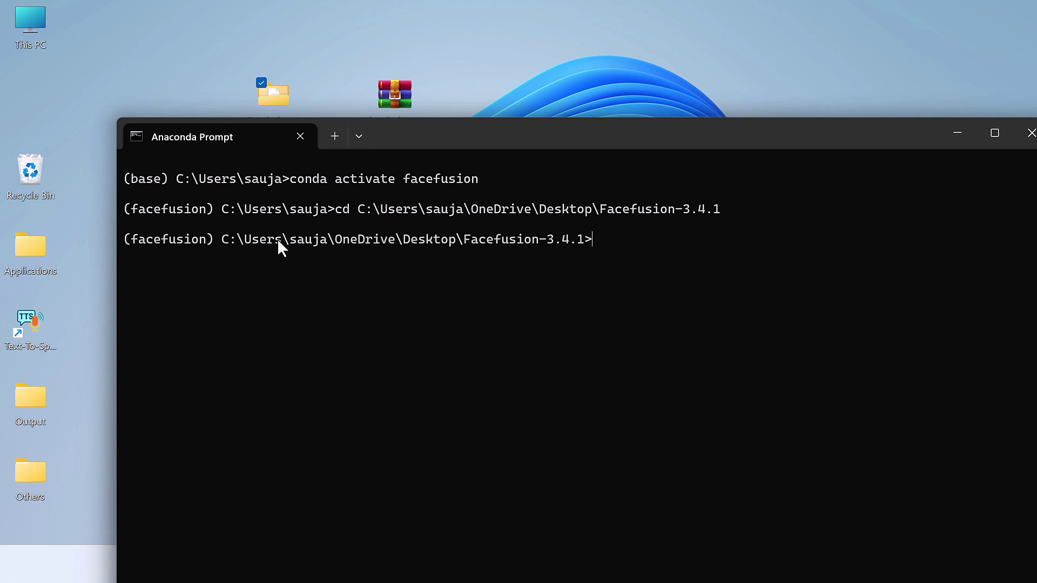
Run 'python facefusion.py run', open the local page, then minimize the browser and terminal
{"action": "type", "text": "python facefusion"}
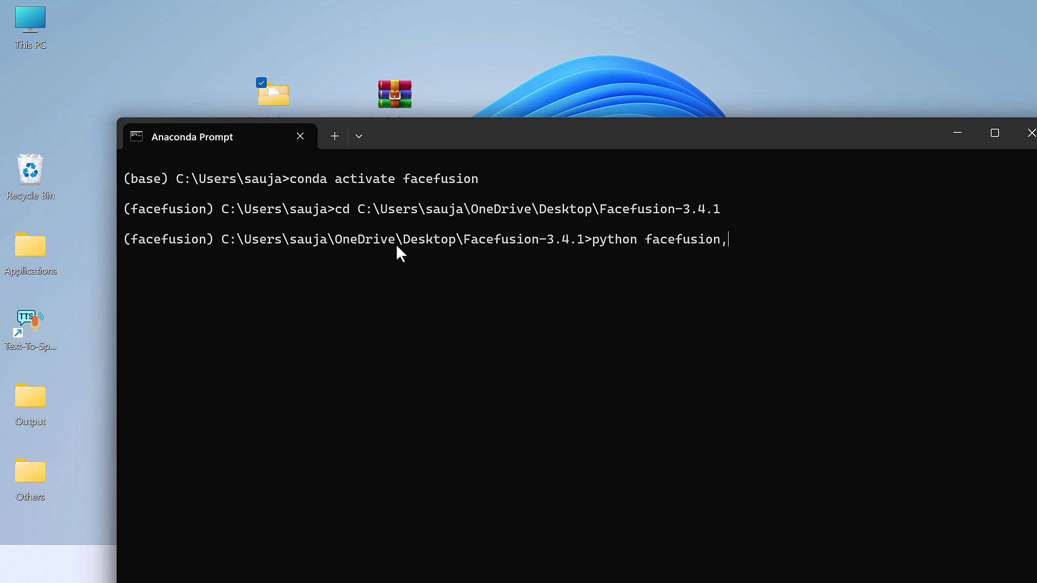
{"action": "type", "text": ".py run"}
{"action": "key", "text": "Return"}
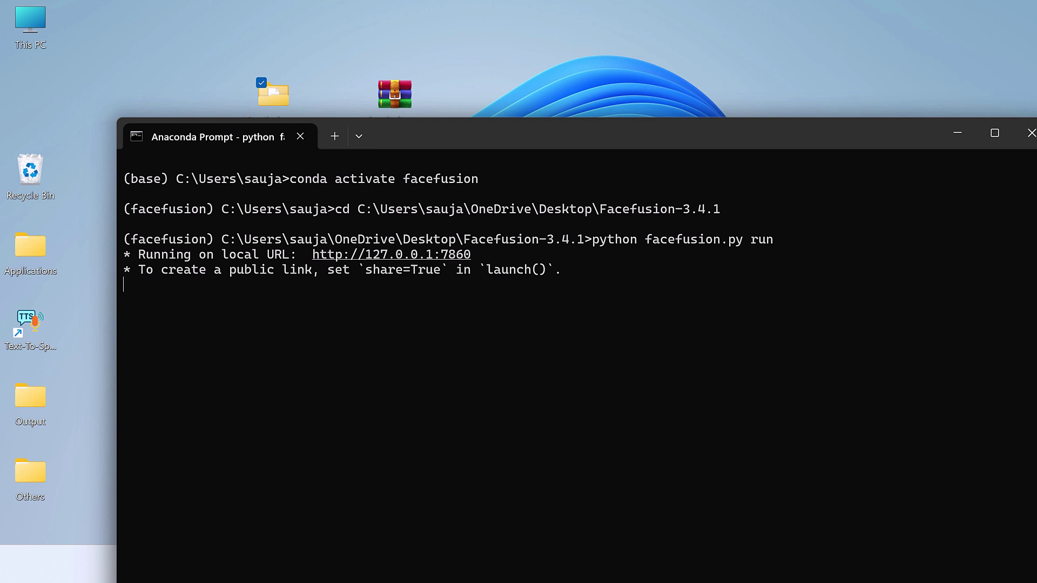
{"action": "left_click", "coordinate": [427, 255], "text": "ctrl"}
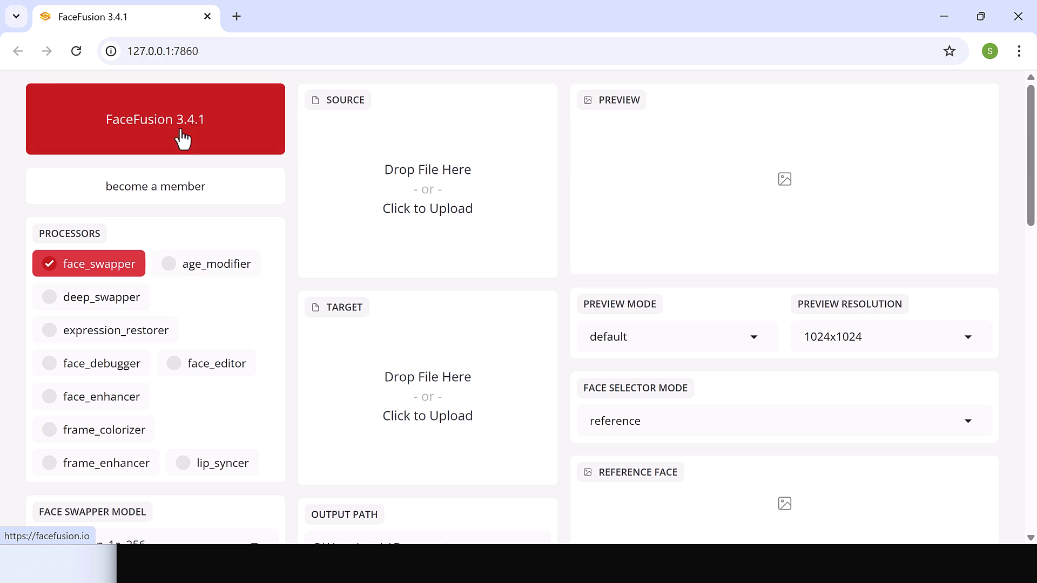
{"action": "left_click", "coordinate": [935, 21]}
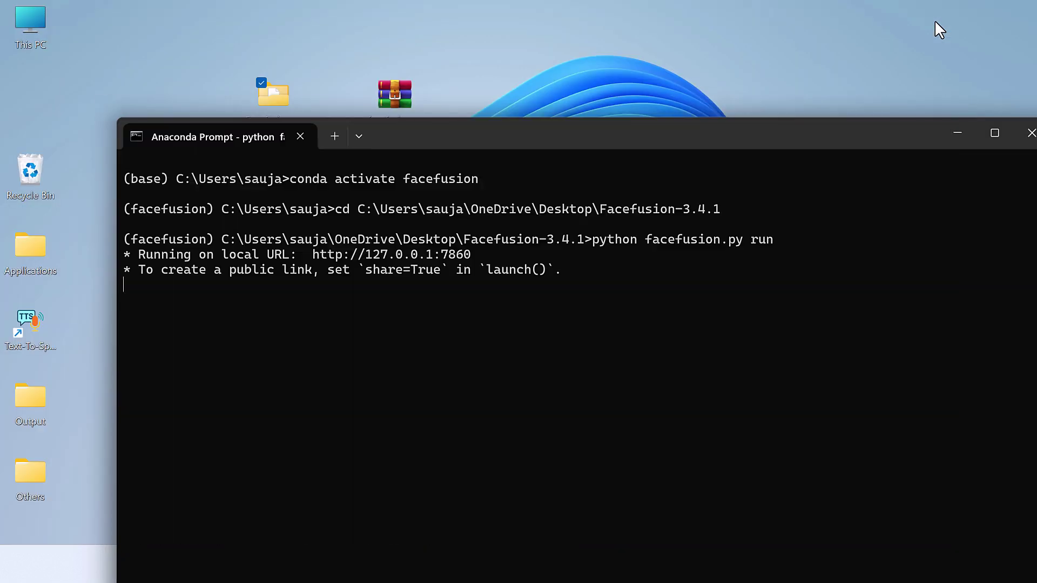
{"action": "left_click", "coordinate": [956, 135]}
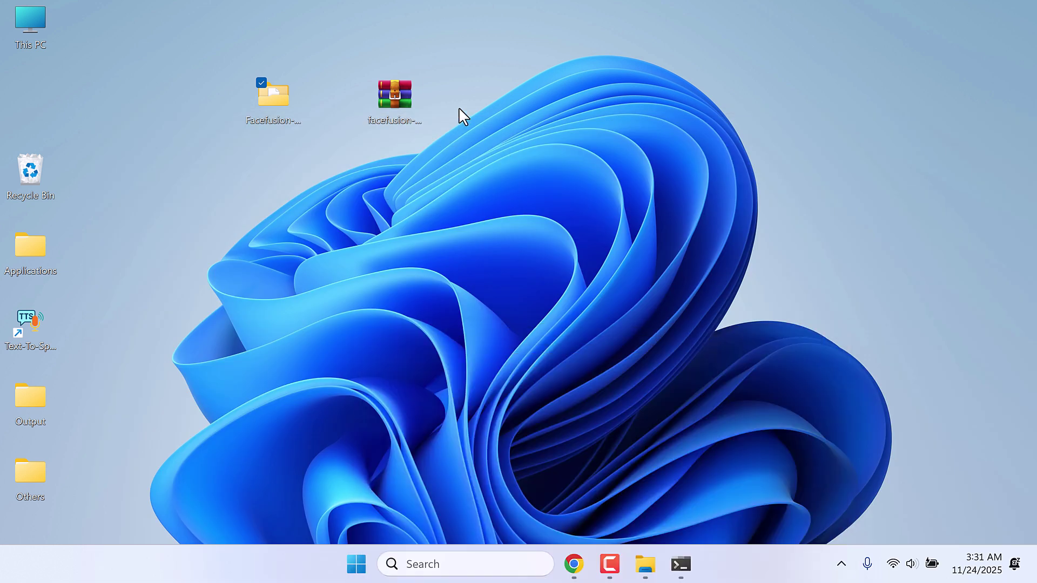
Extract the facefusion-master archive onto the desktop with WinRAR's Extract Here
{"action": "right_click", "coordinate": [386, 98]}
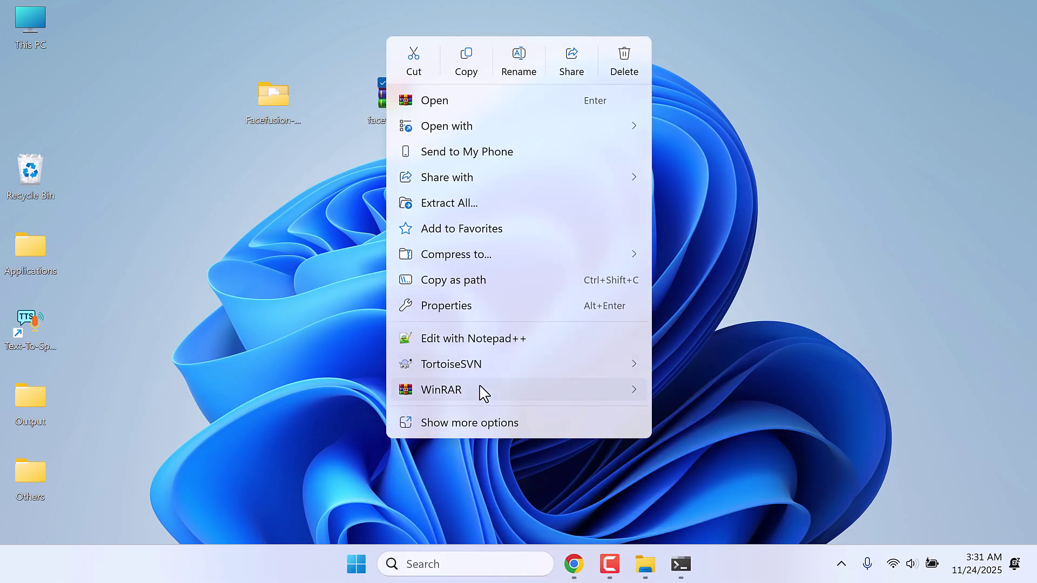
{"action": "mouse_move", "coordinate": [483, 394]}
{"action": "left_click", "coordinate": [701, 470]}
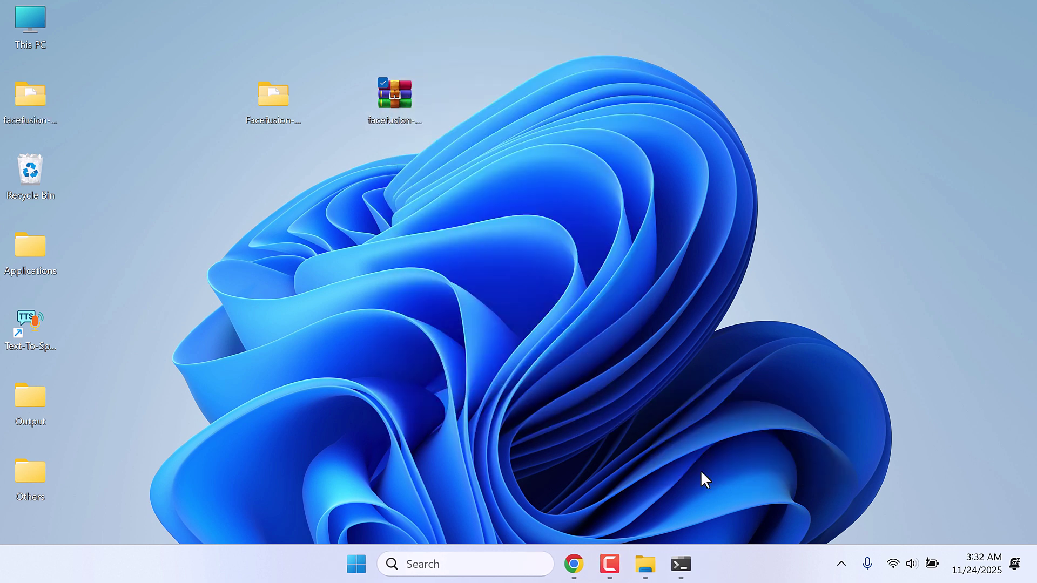
Rename the extracted folder to facefusion-3.5.1 and move it beside the archive
{"action": "left_click", "coordinate": [35, 98]}
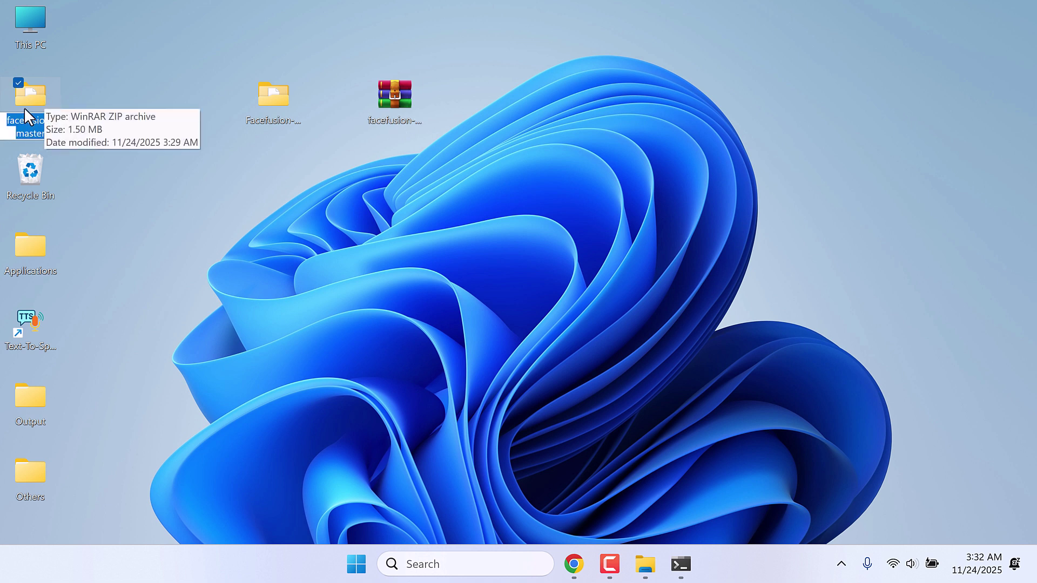
{"action": "key", "text": "F2"}
{"action": "left_click", "coordinate": [55, 126]}
{"action": "key", "text": "Delete"}
{"action": "key", "text": "Delete"}
{"action": "key", "text": "Delete"}
{"action": "key", "text": "Delete"}
{"action": "key", "text": "Delete"}
{"action": "key", "text": "Delete"}
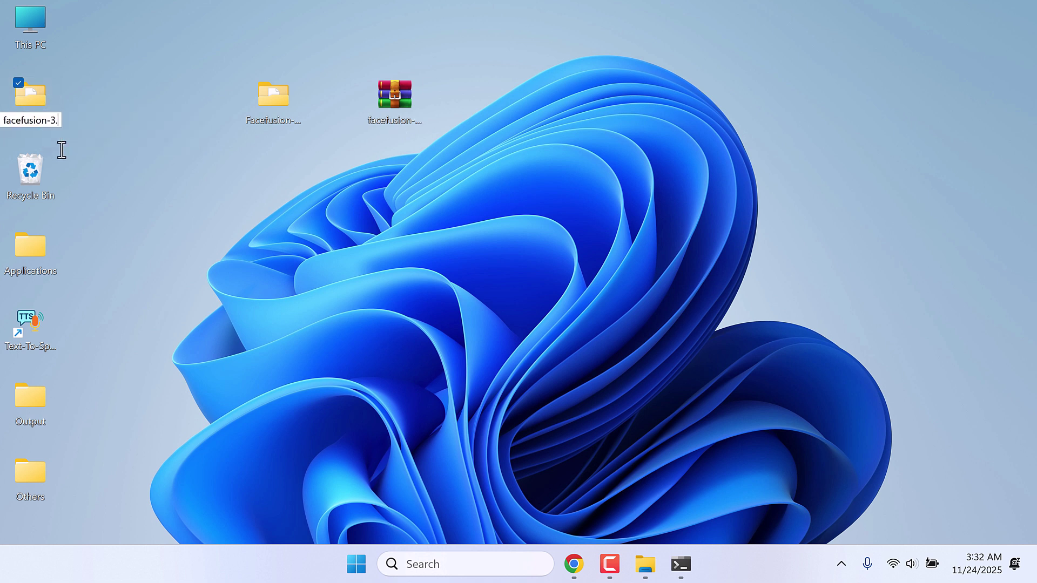
{"action": "type", "text": "3.5.1"}
{"action": "key", "text": "Return"}
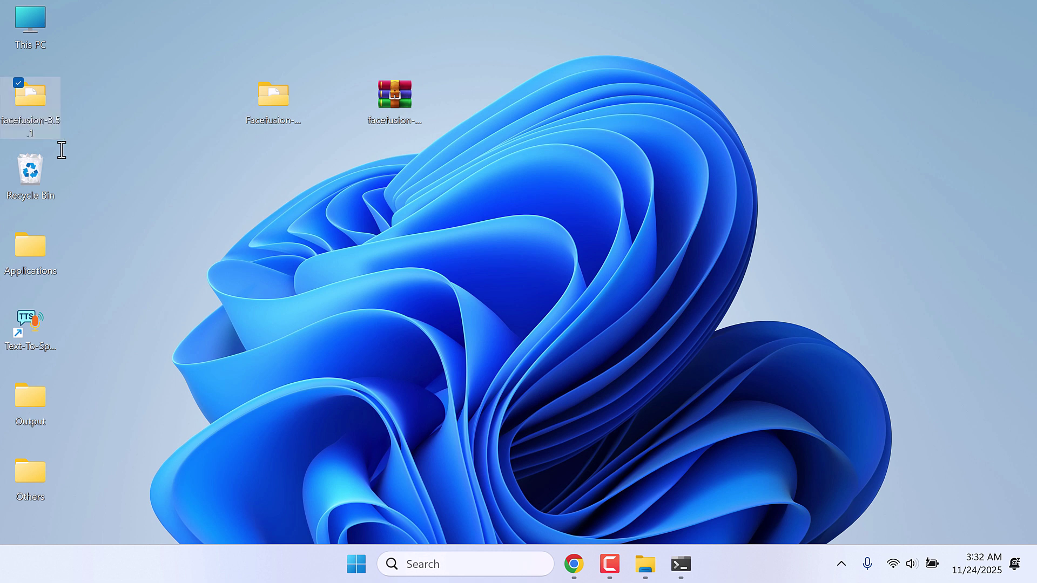
{"action": "left_click_drag", "start_coordinate": [38, 94], "coordinate": [588, 90]}
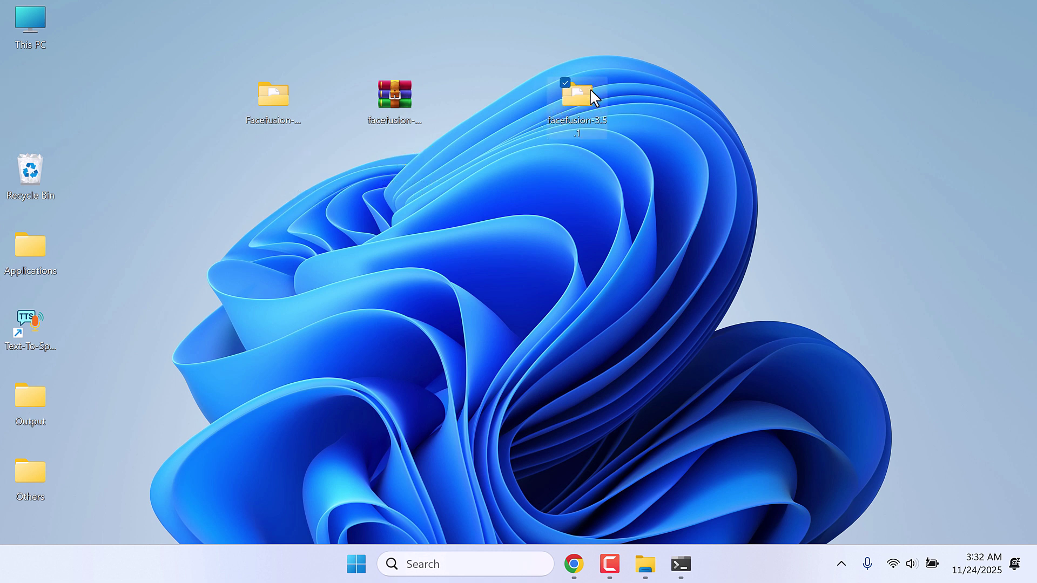
Copy the .assets folder from Facefusion-3.4.1 into the facefusion-3.5.1 folder
{"action": "double_click", "coordinate": [280, 105]}
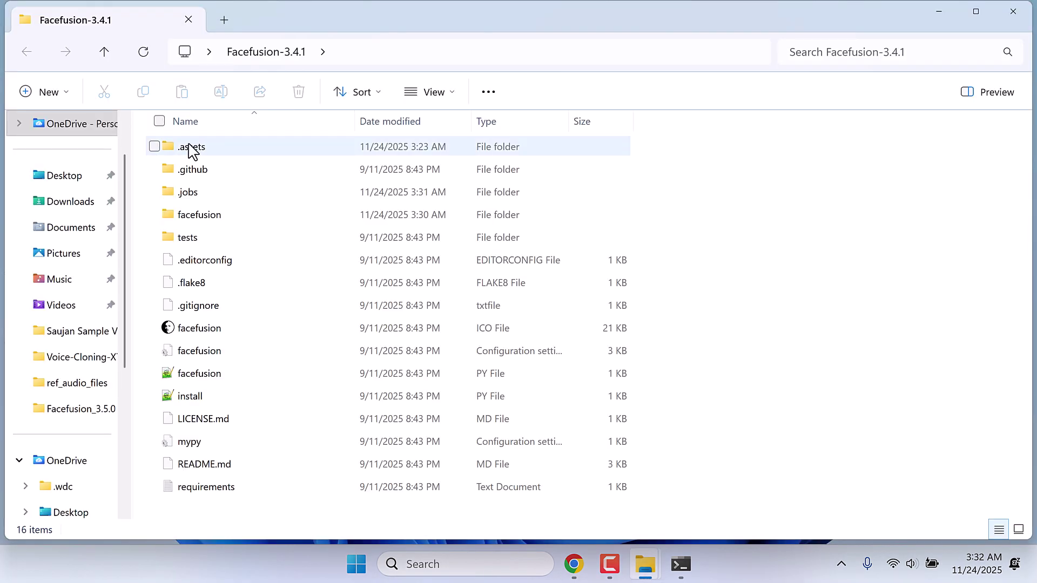
{"action": "left_click", "coordinate": [193, 152]}
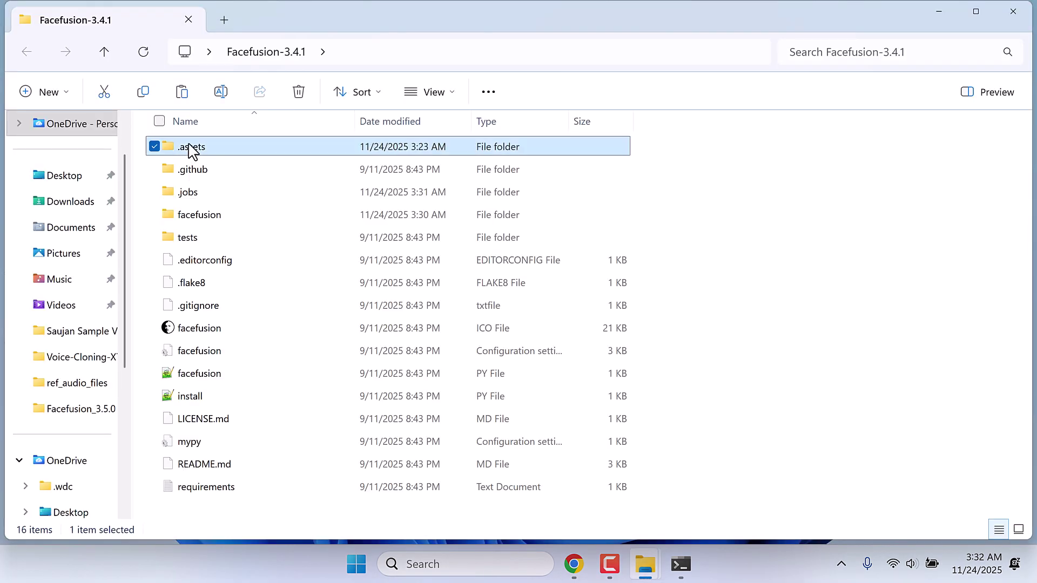
{"action": "left_click", "coordinate": [1013, 11]}
{"action": "double_click", "coordinate": [589, 93]}
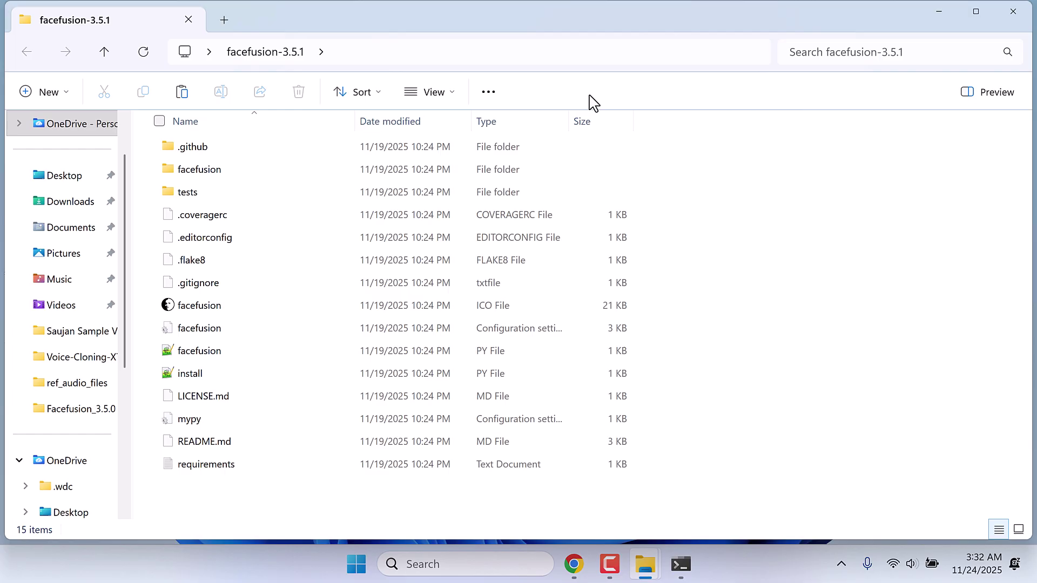
{"action": "key", "text": "ctrl+v"}
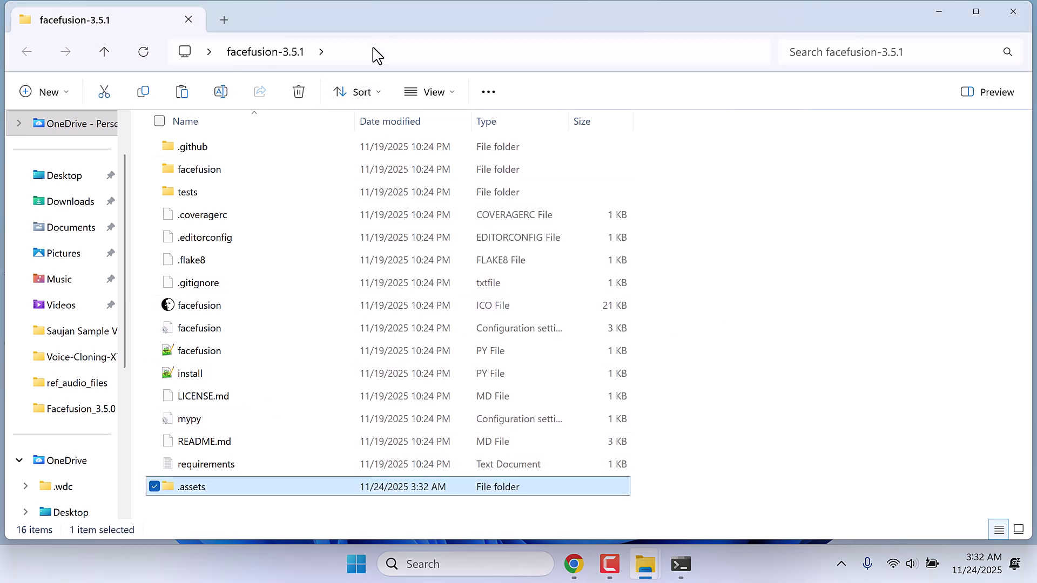
Copy the facefusion-3.5.1 folder address and close File Explorer
{"action": "right_click", "coordinate": [358, 53]}
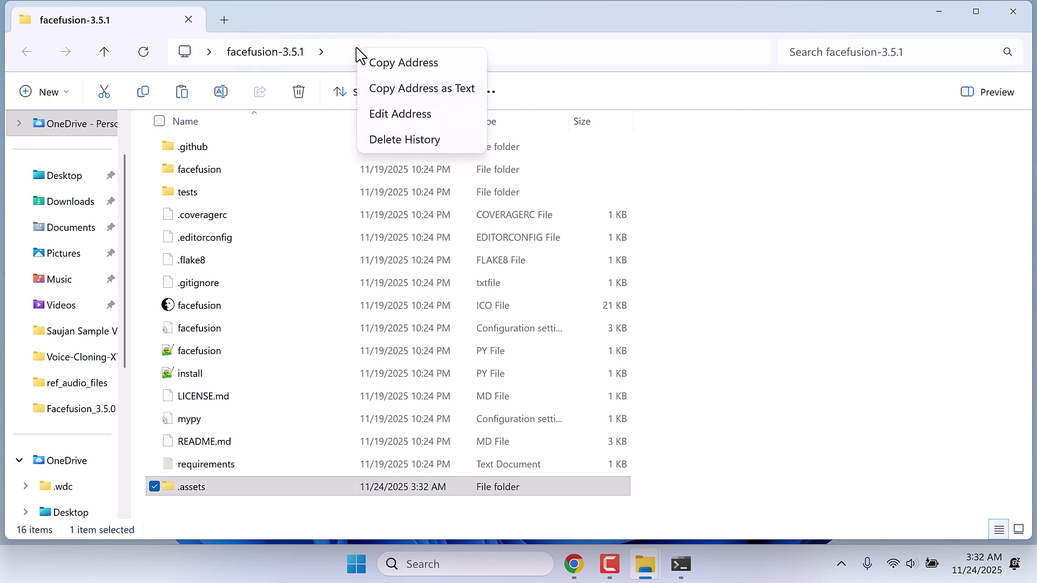
{"action": "left_click", "coordinate": [378, 63]}
{"action": "left_click", "coordinate": [1014, 23]}
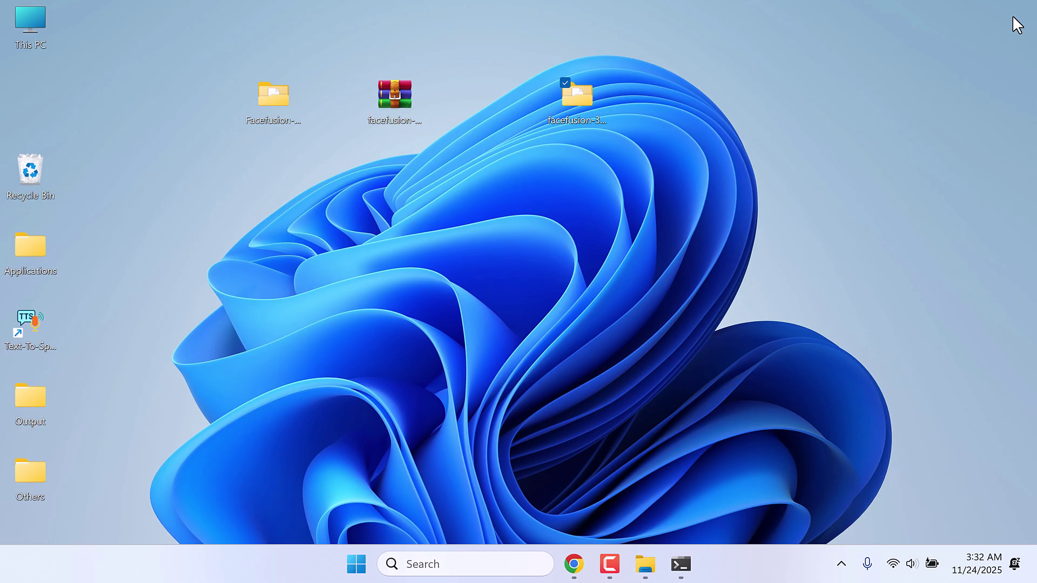
Close the old 3.4.1 terminal, open a new Anaconda Prompt and run 'conda activate facefusion'
{"action": "left_click", "coordinate": [682, 563]}
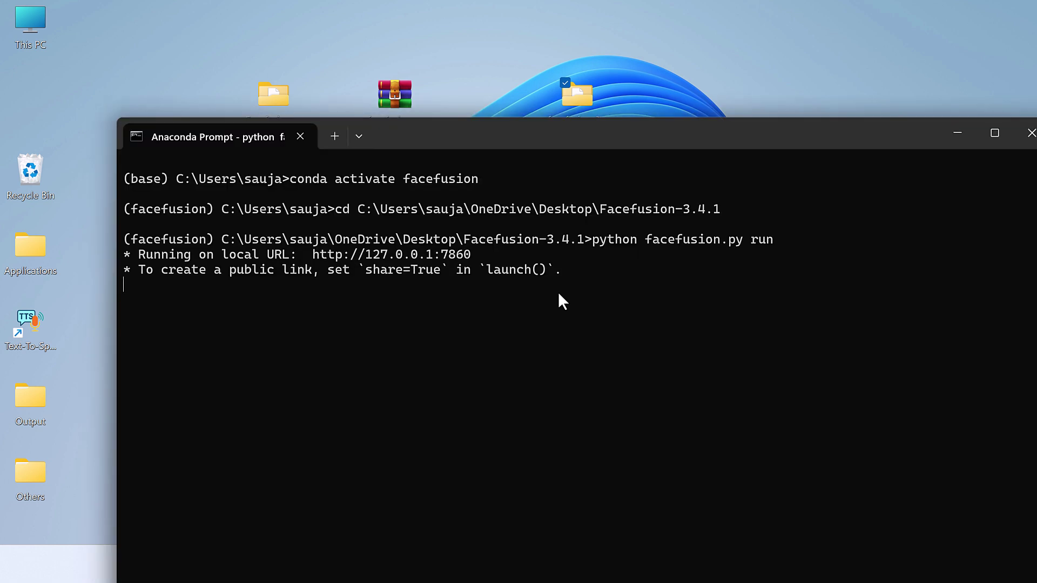
{"action": "left_click", "coordinate": [1031, 134]}
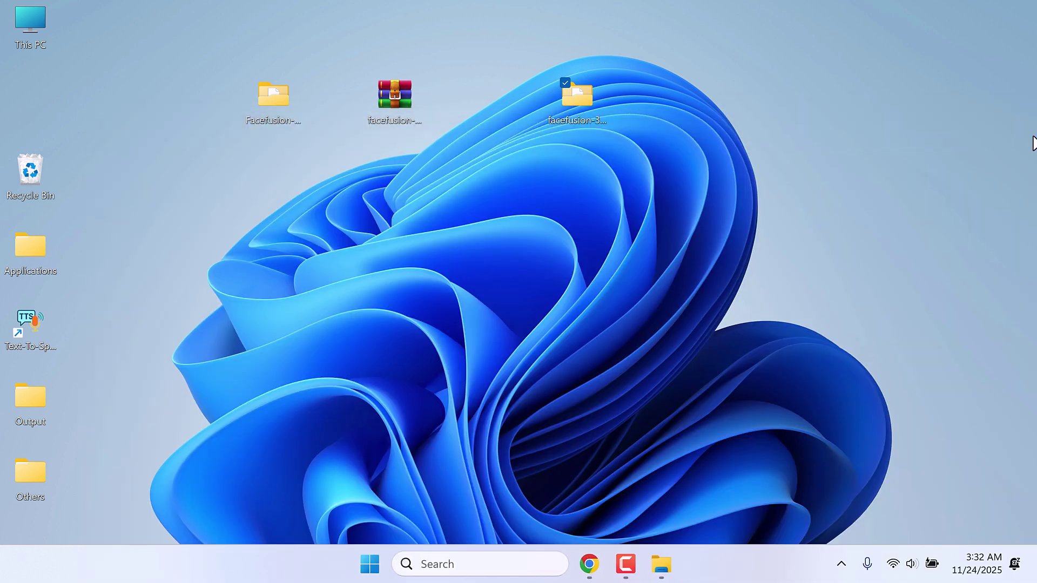
{"action": "left_click", "coordinate": [387, 563]}
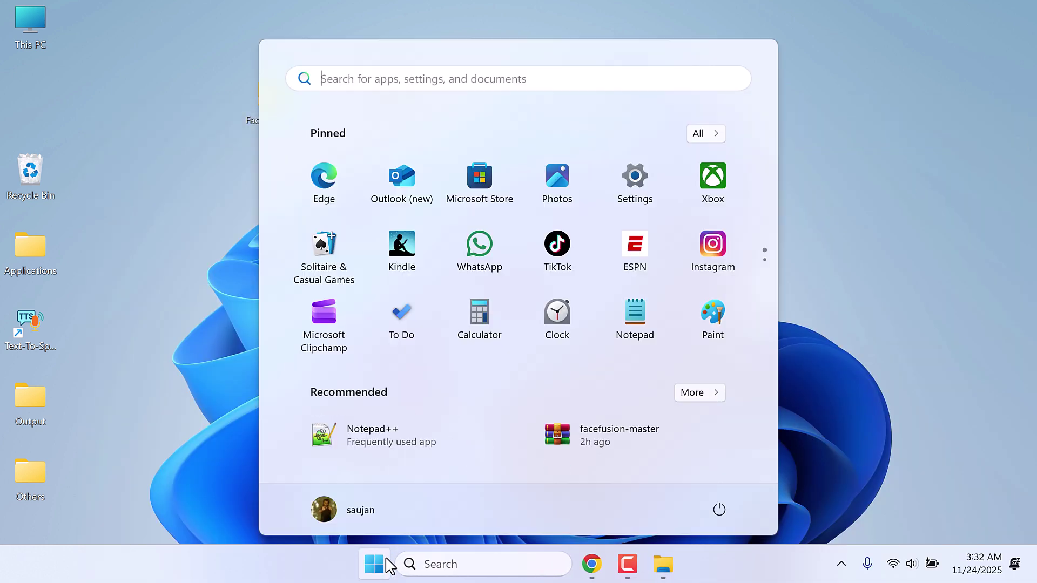
{"action": "type", "text": "anac"}
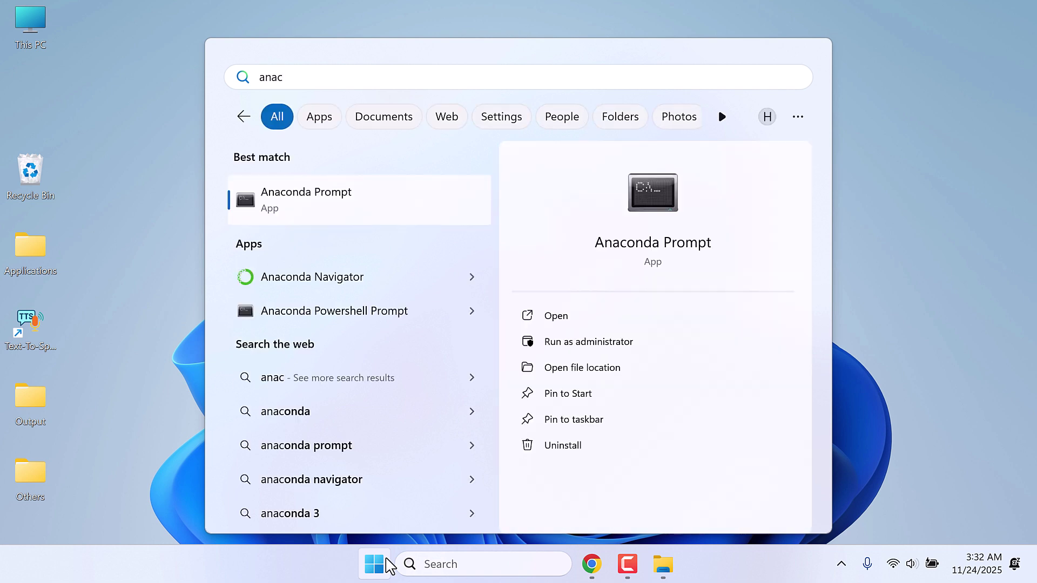
{"action": "key", "text": "Return"}
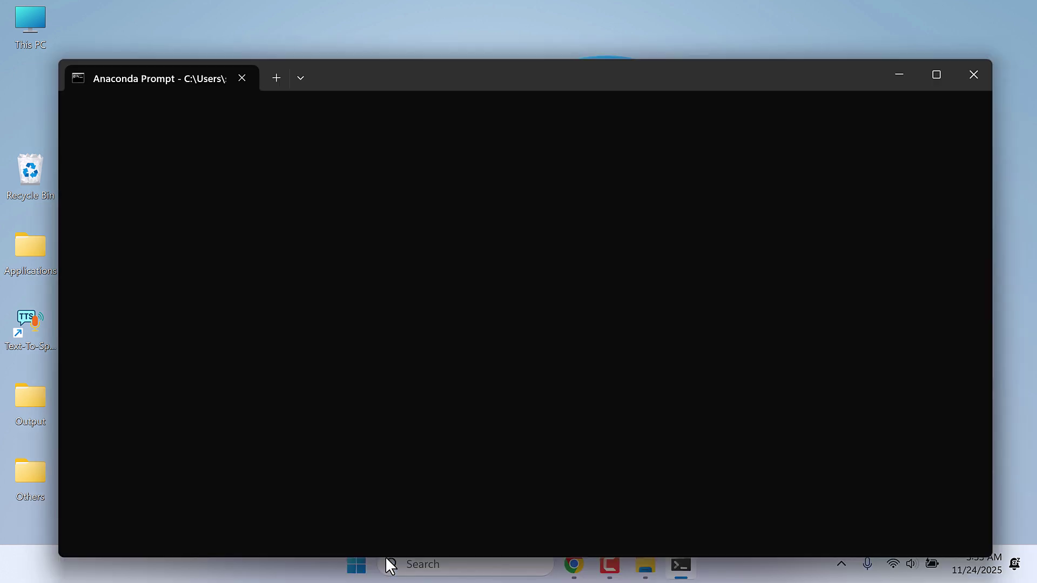
{"action": "type", "text": "conda "}
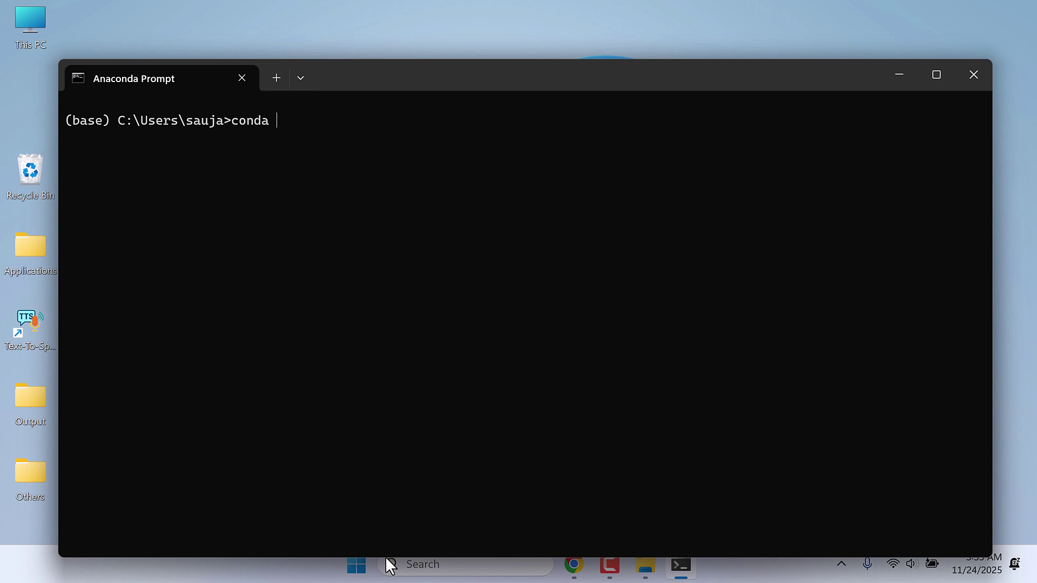
{"action": "type", "text": "activate facefusion"}
{"action": "key", "text": "Return"}
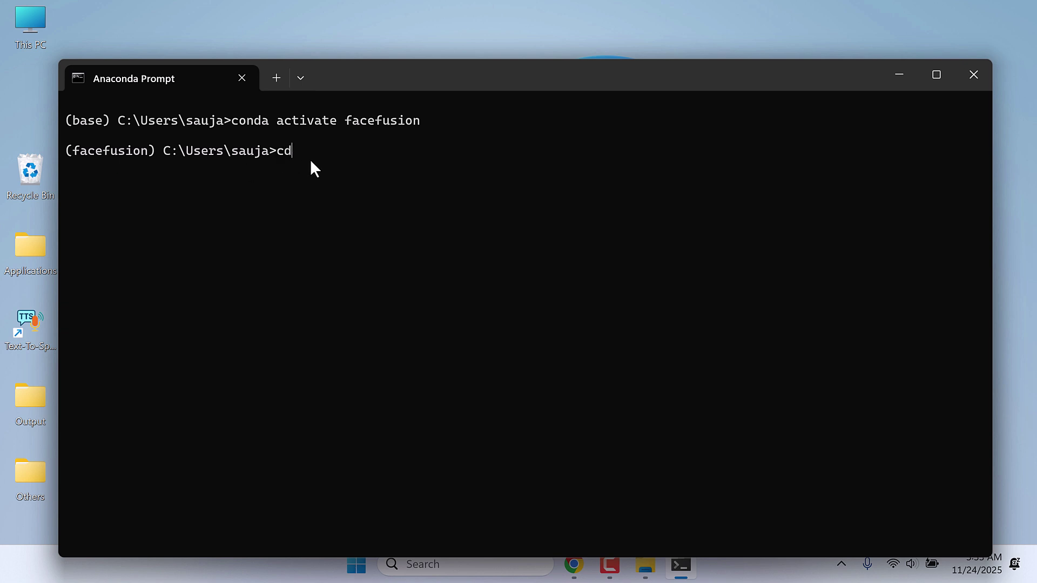
Change into the facefusion-3.5.1 folder and run 'python facefusion.py run'
{"action": "type", "text": "cd"}
{"action": "key", "text": "ctrl+v"}
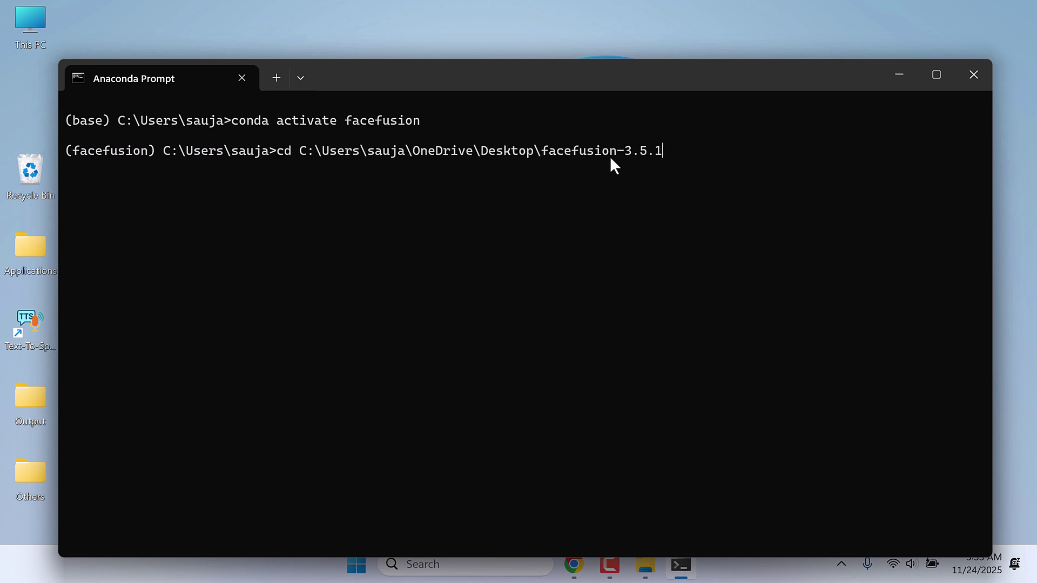
{"action": "key", "text": "Return"}
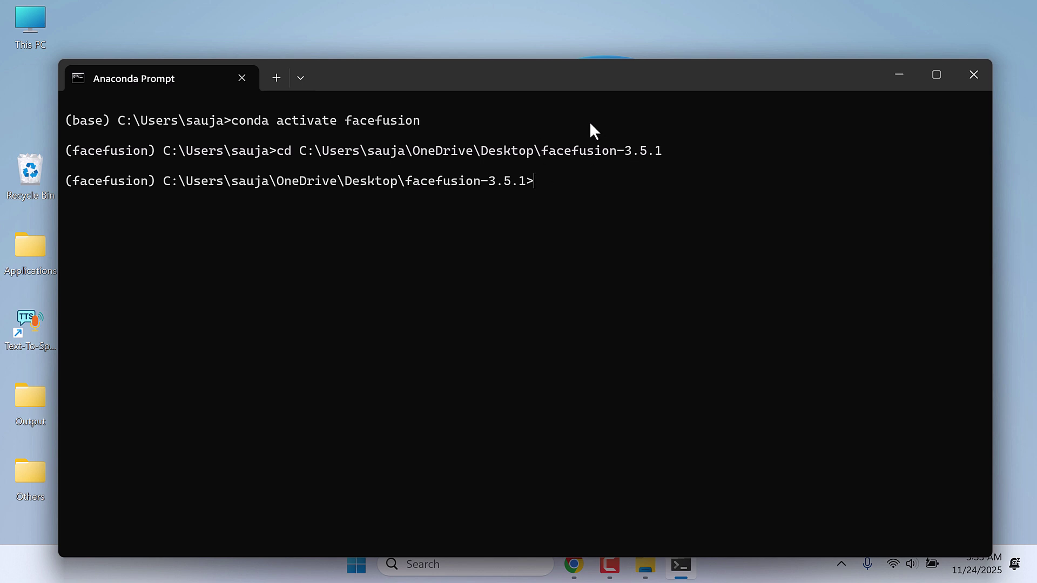
{"action": "type", "text": "python facefusion.py run"}
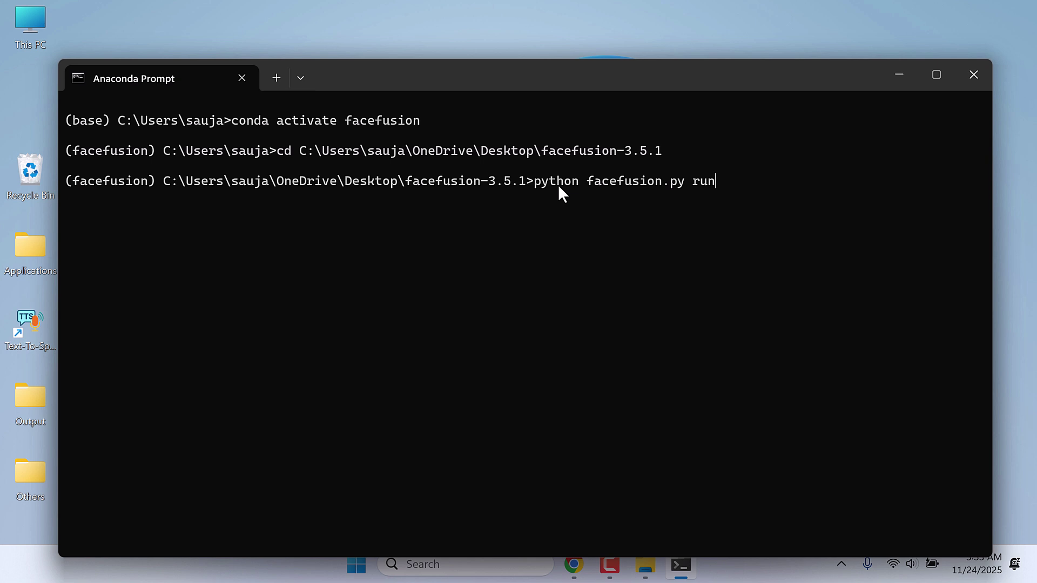
{"action": "key", "text": "Return"}
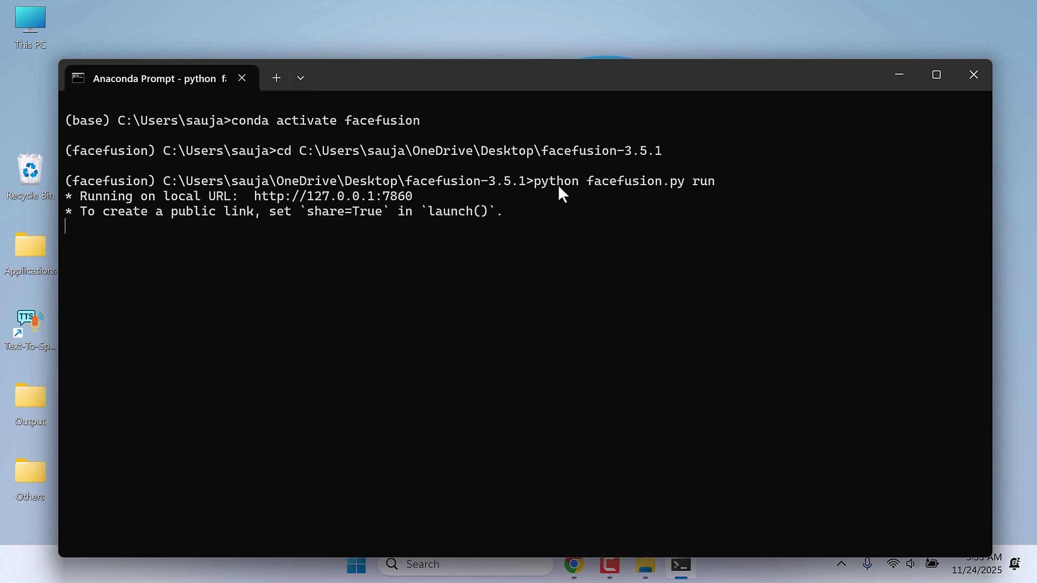
{"action": "left_click", "coordinate": [347, 197], "text": "ctrl"}
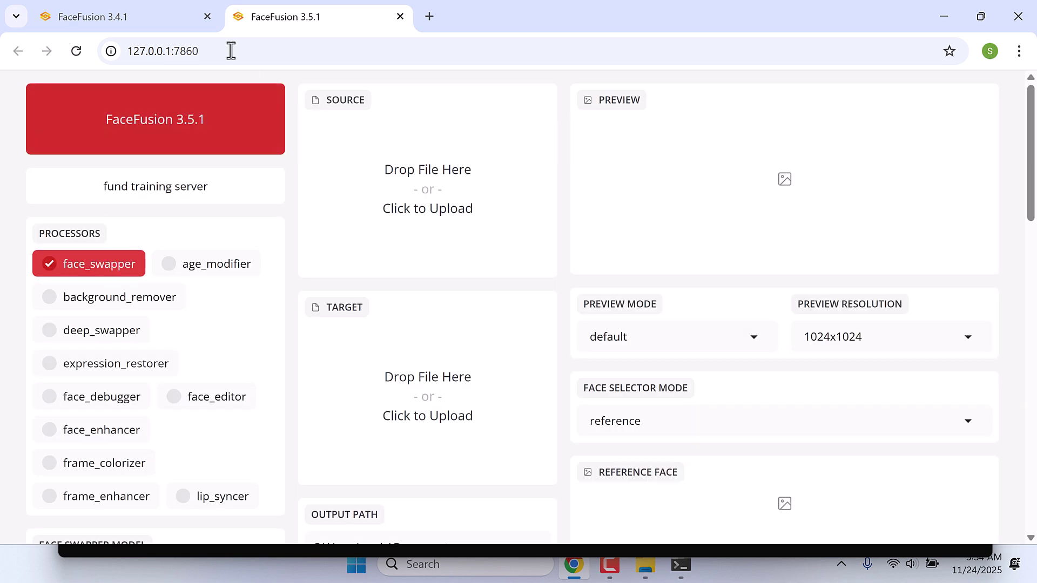
{"action": "left_click", "coordinate": [157, 22]}
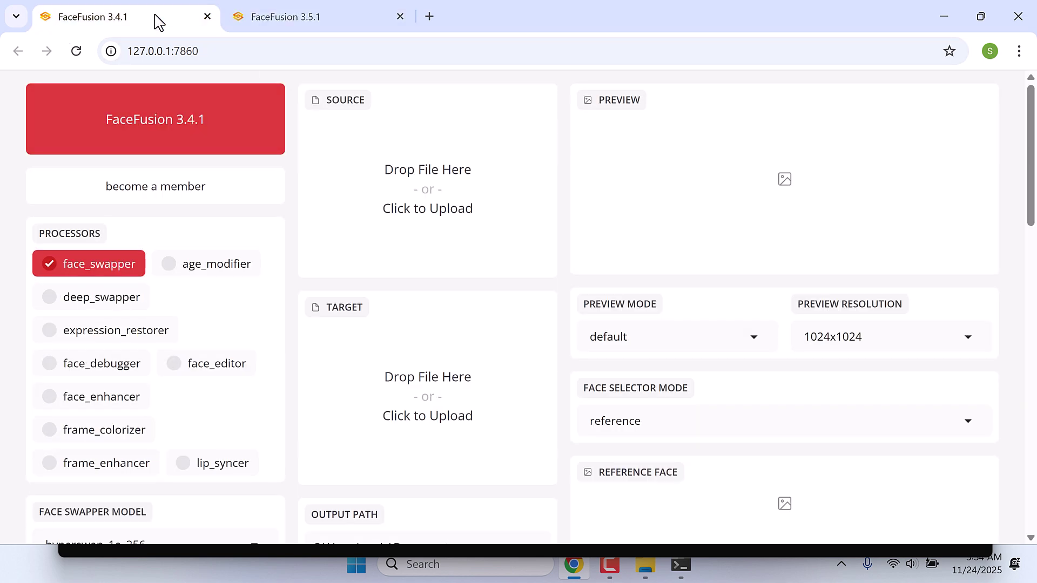
{"action": "left_click", "coordinate": [208, 17]}
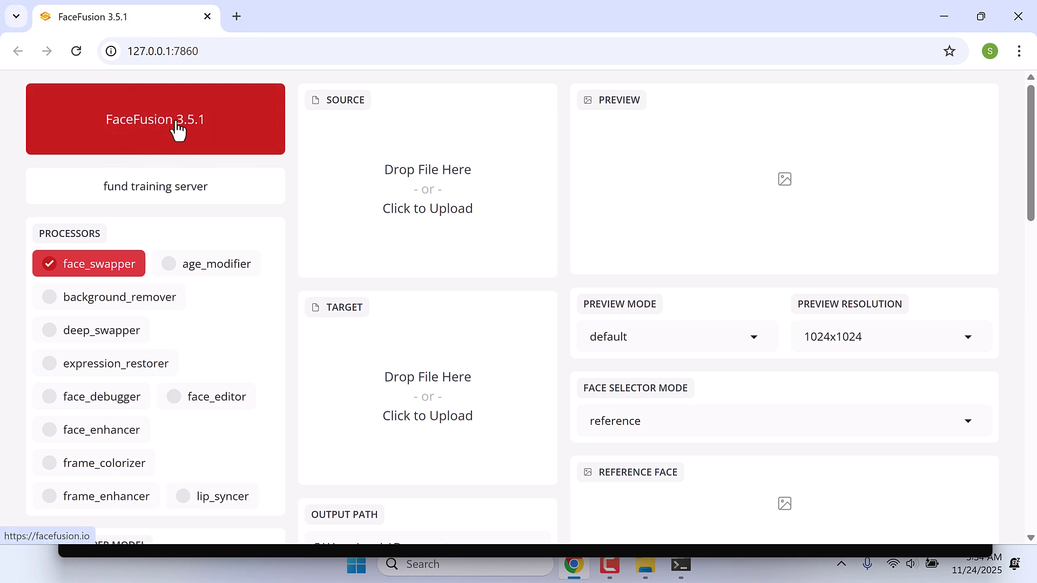
{"action": "scroll", "coordinate": [515, 301], "scroll_direction": "down", "scroll_amount": 1}
{"action": "scroll", "coordinate": [515, 301], "scroll_direction": "up", "scroll_amount": 12}
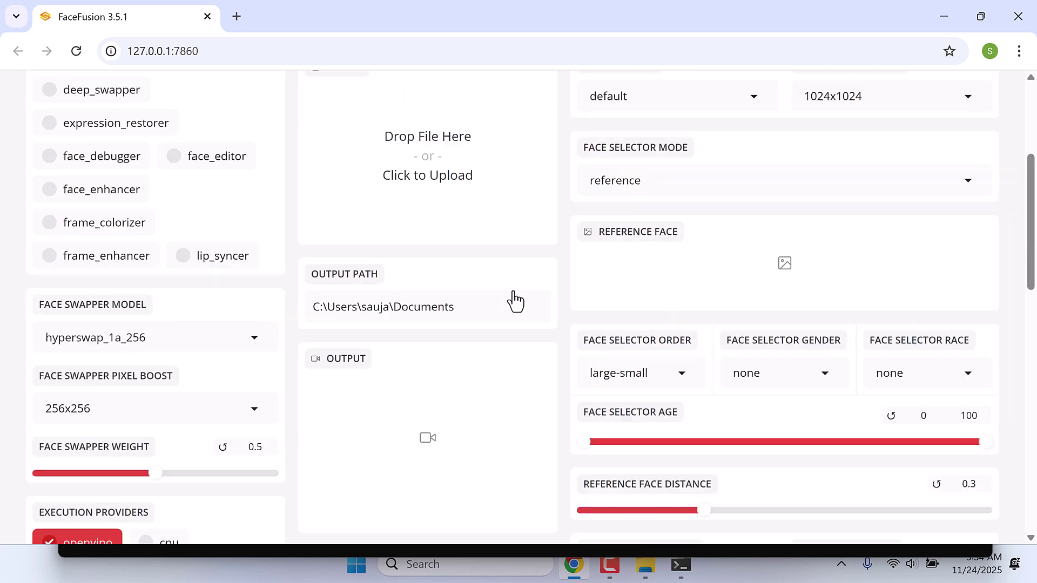